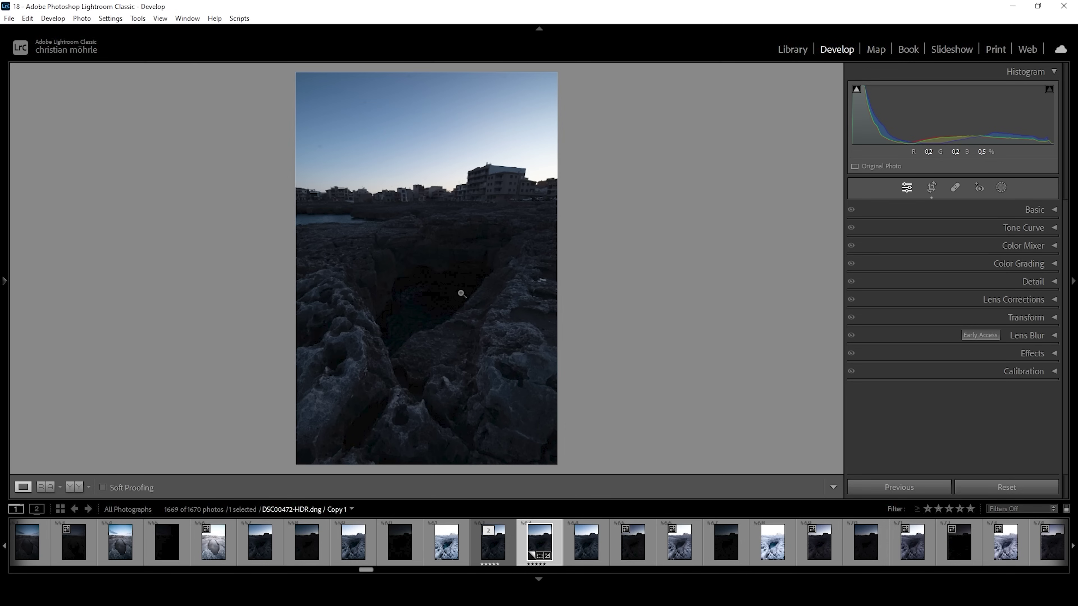
# - Merge the five bracketed rock-and-sky exposures into the HDR file DSC00472-HDR.dng
pyautogui.click(263, 551)
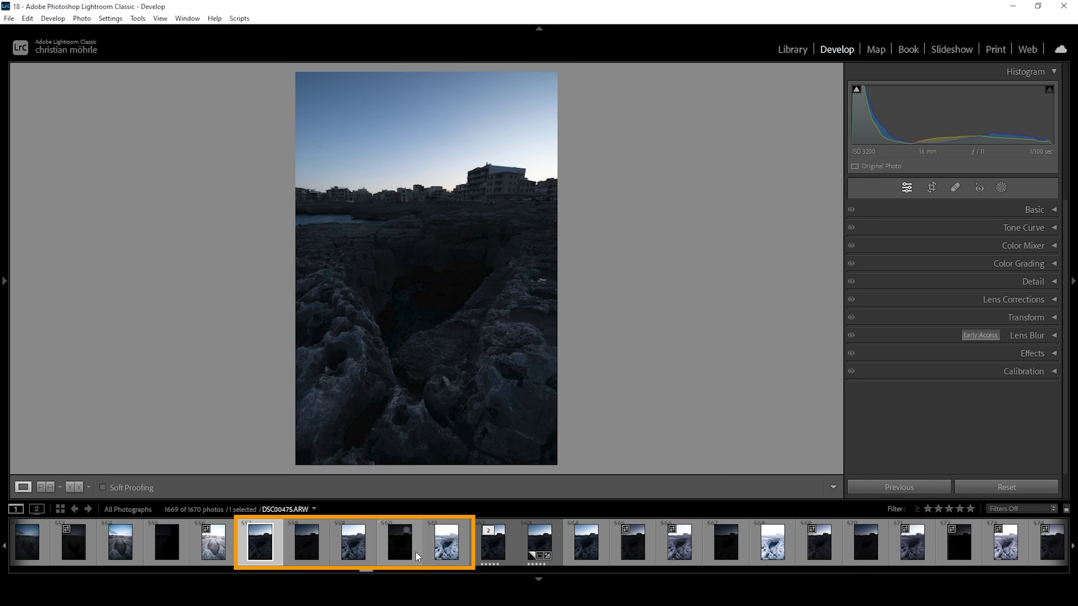
pyautogui.keyDown('shift'); pyautogui.click(439, 560); pyautogui.keyUp('shift')
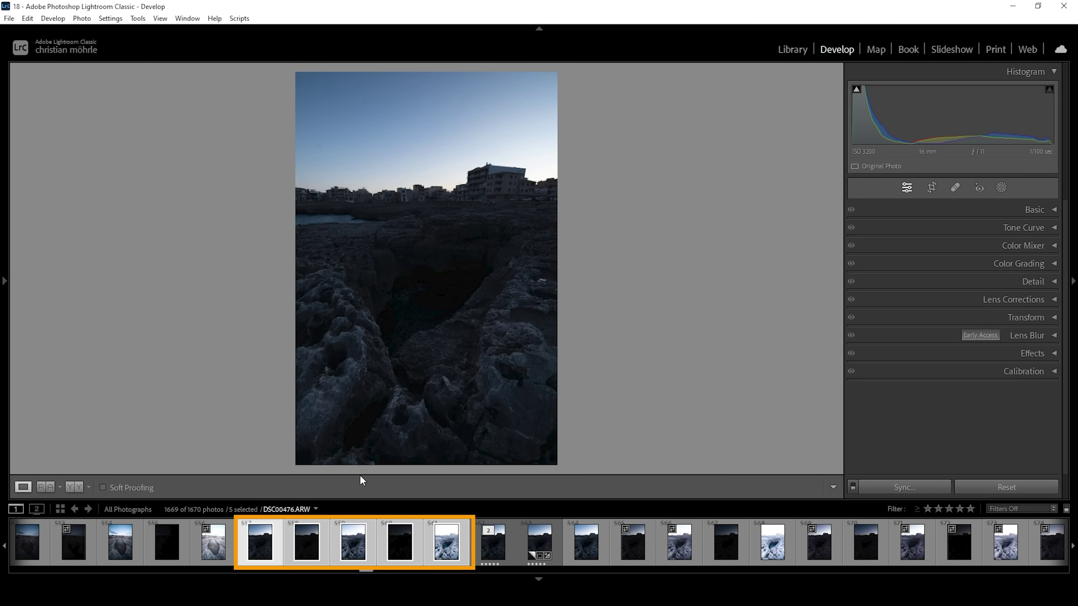
pyautogui.rightClick(441, 550)
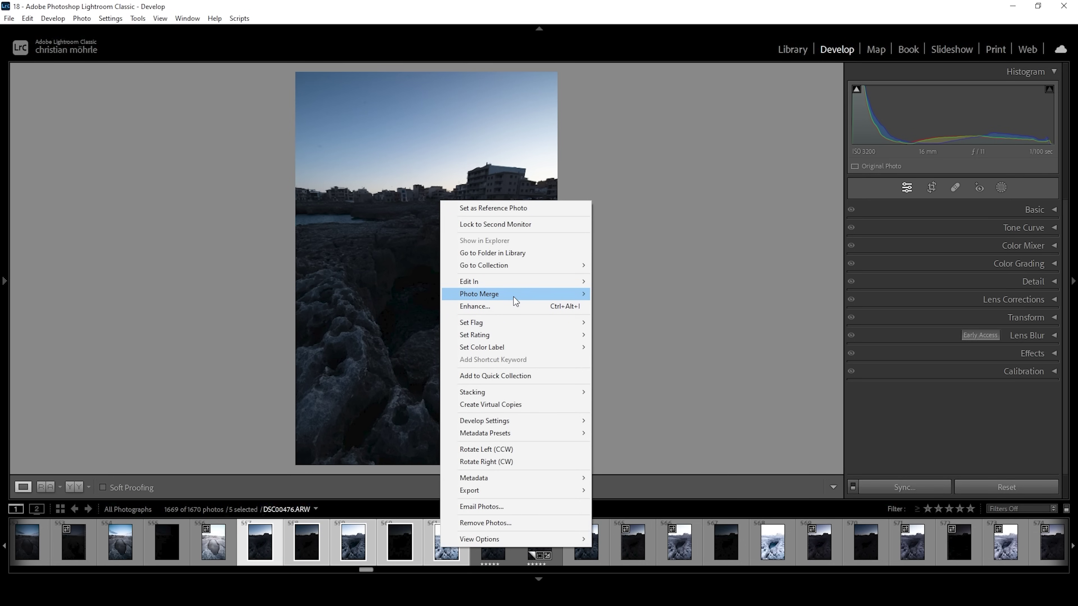
pyautogui.moveTo(513, 294)
pyautogui.click(616, 295)
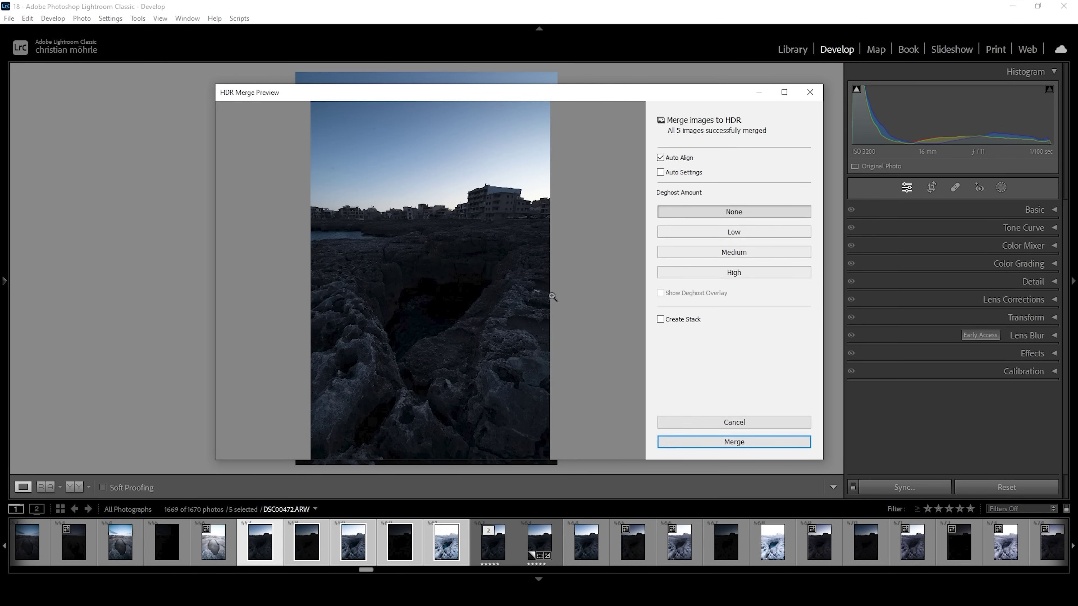
pyautogui.click(755, 442)
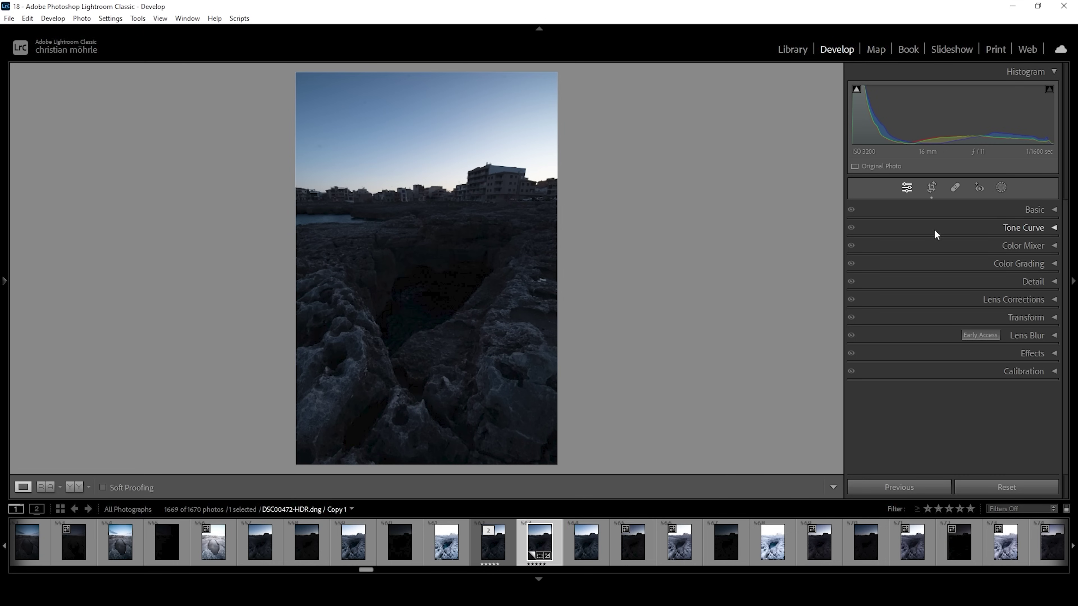
# - Switch the HDR's profile to Adobe Standard in the Basic panel
pyautogui.click(1031, 209)
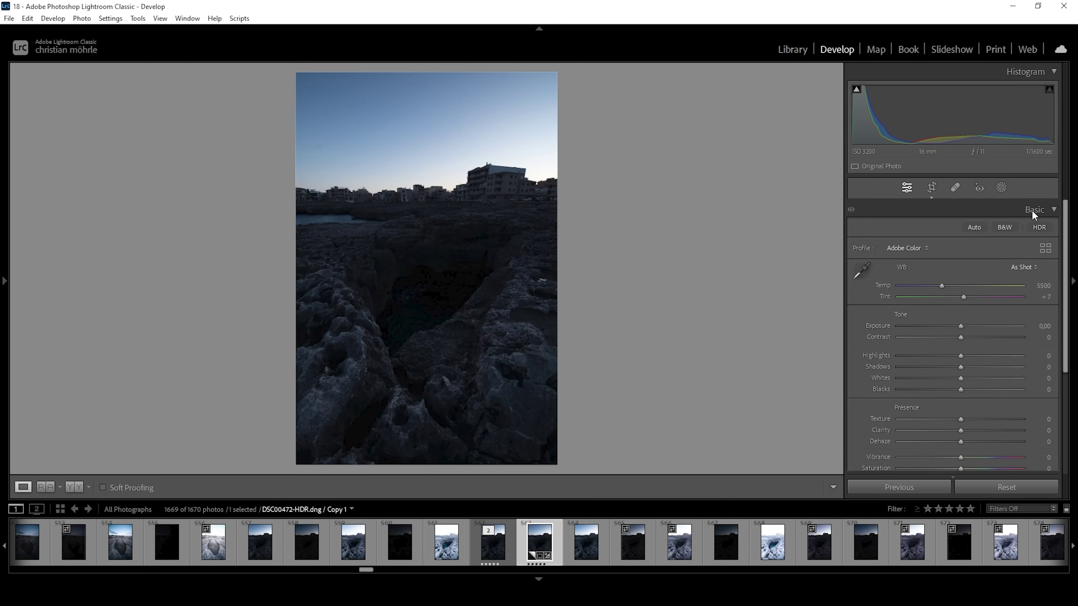
pyautogui.click(917, 247)
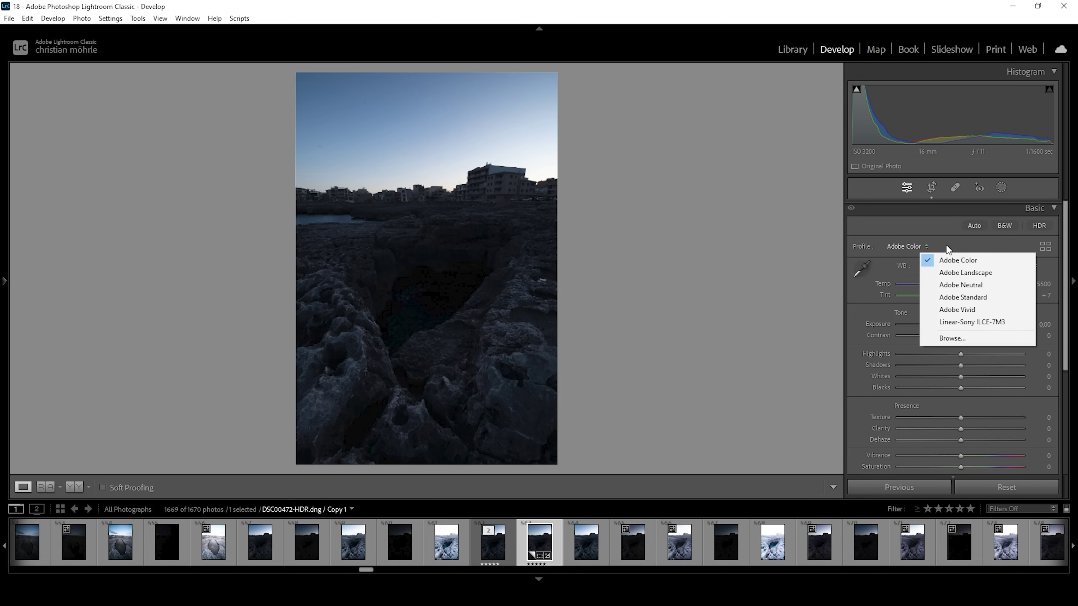
pyautogui.click(962, 297)
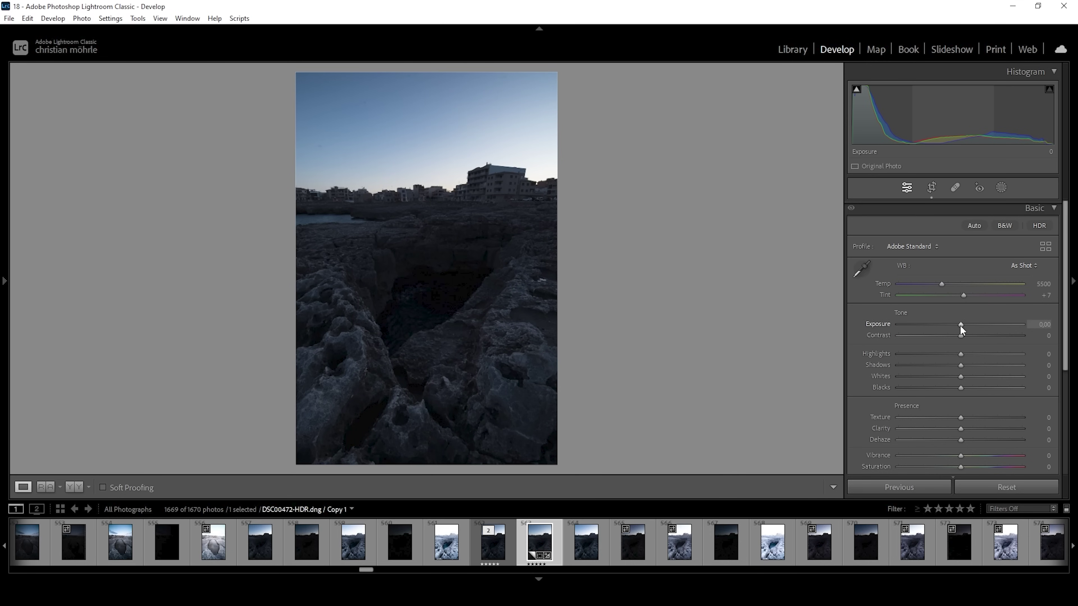
# - Set Exposure +1,40, Shadows +26, Blacks +39 and Highlights −85
pyautogui.moveTo(960, 325); pyautogui.dragTo(972, 327)
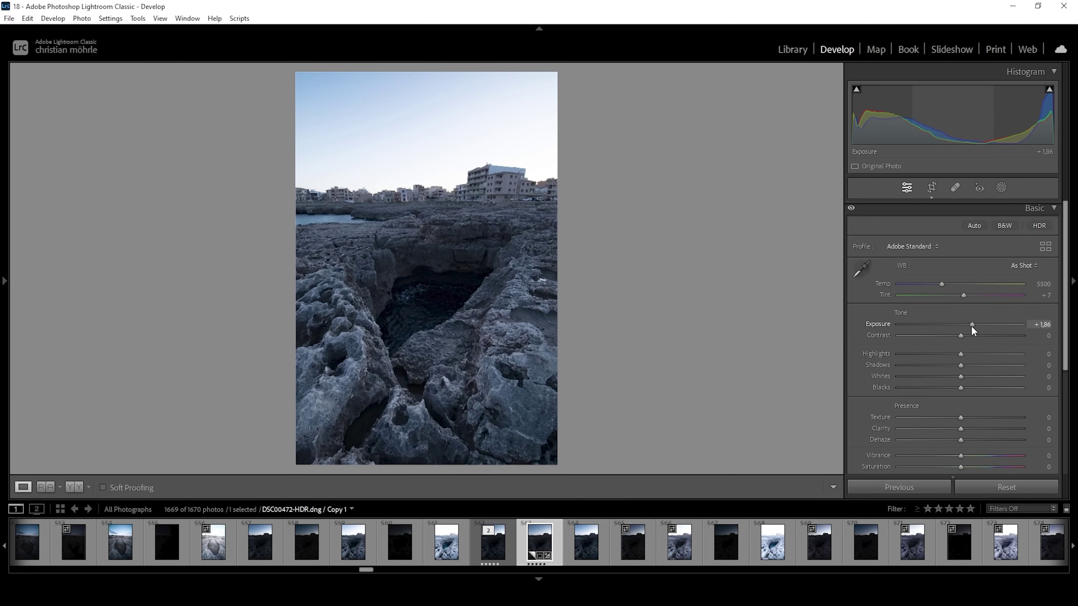
pyautogui.moveTo(971, 327); pyautogui.dragTo(968, 327)
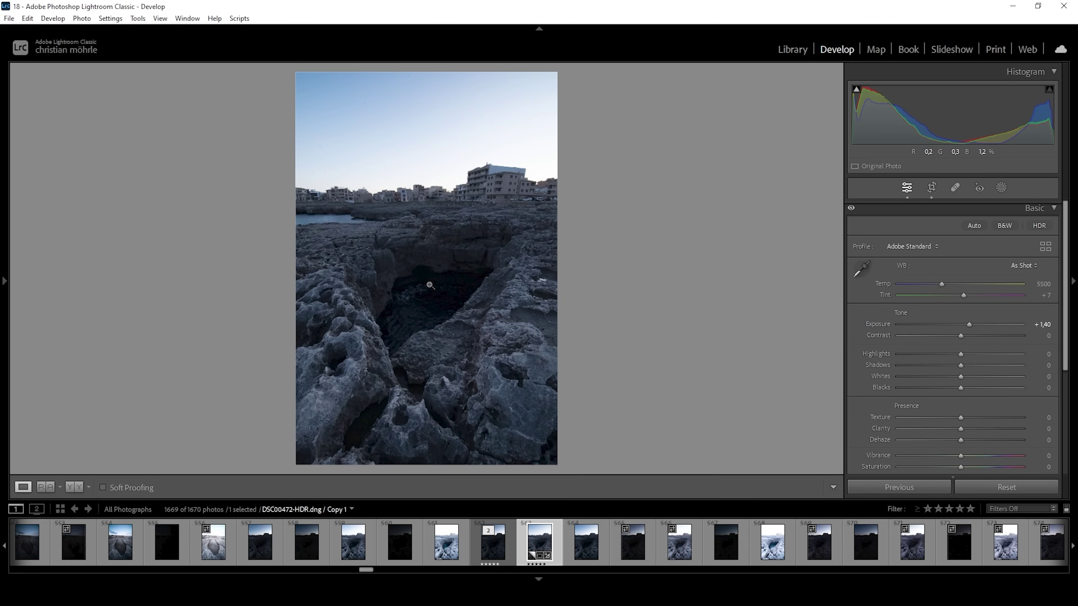
pyautogui.moveTo(967, 367); pyautogui.dragTo(986, 393)
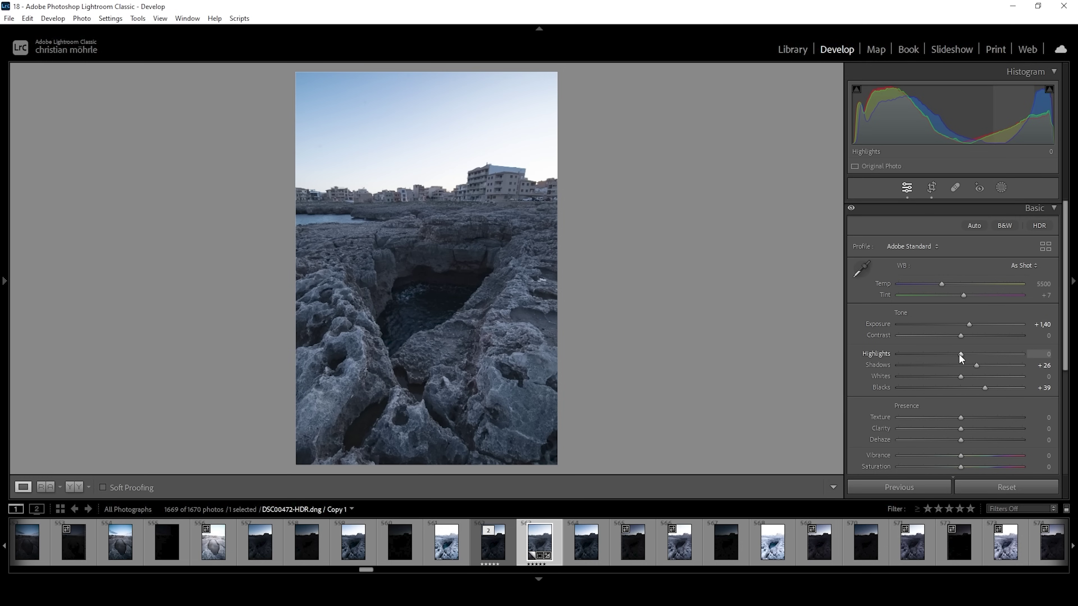
pyautogui.moveTo(958, 354); pyautogui.dragTo(909, 358)
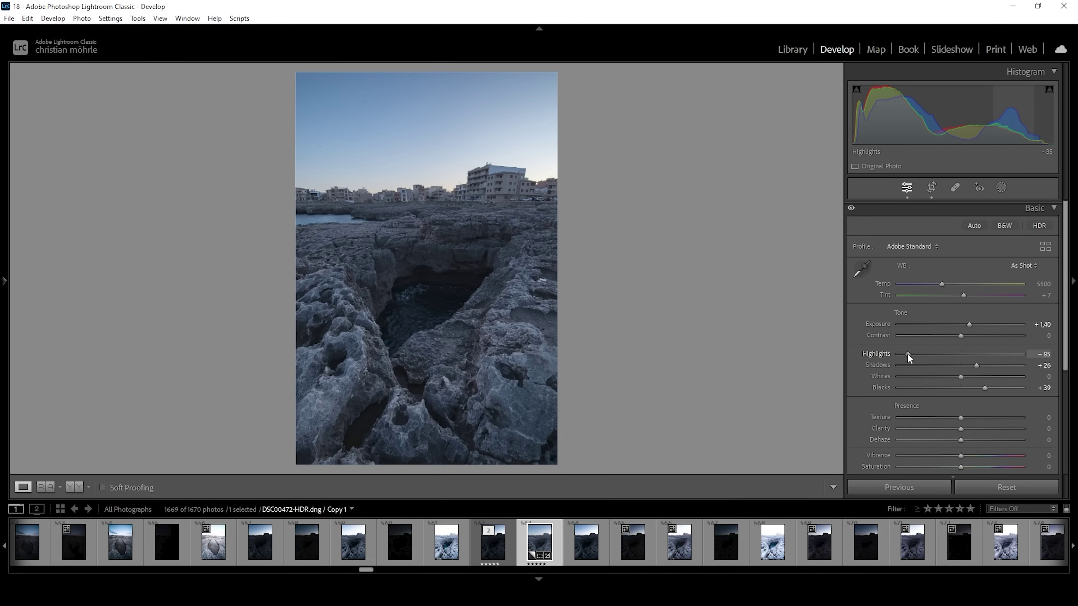
# - Deepen Highlights to −93 and add a little Texture to the rocks
pyautogui.moveTo(907, 355); pyautogui.dragTo(905, 355)
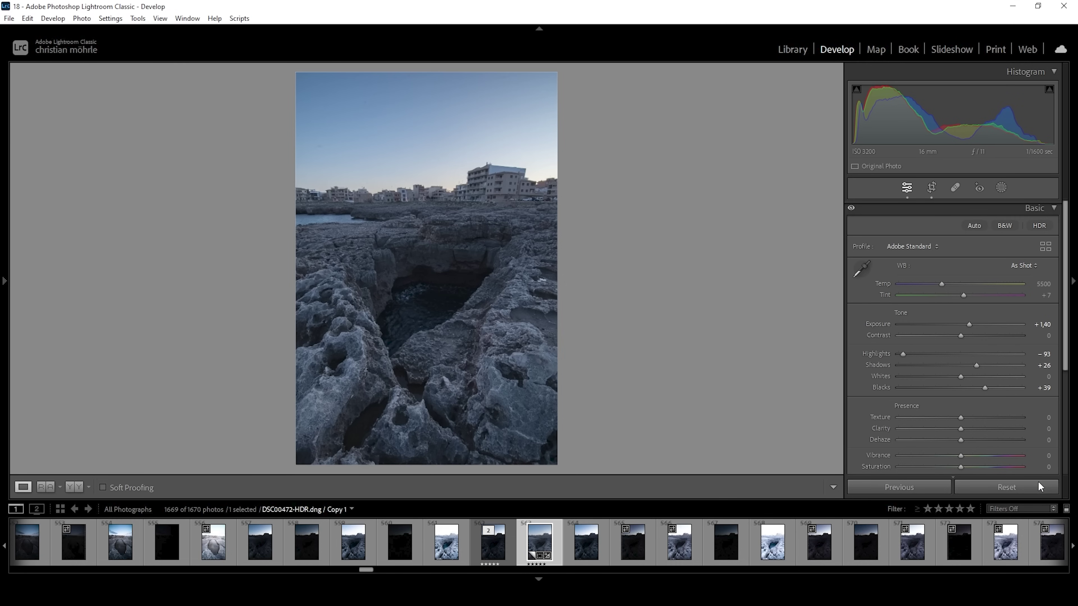
pyautogui.moveTo(961, 416); pyautogui.dragTo(964, 417)
# - Raise Vibrance to +12, then compare against the original in Reference view before returning to Loupe
pyautogui.scroll(-2, 957, 439)
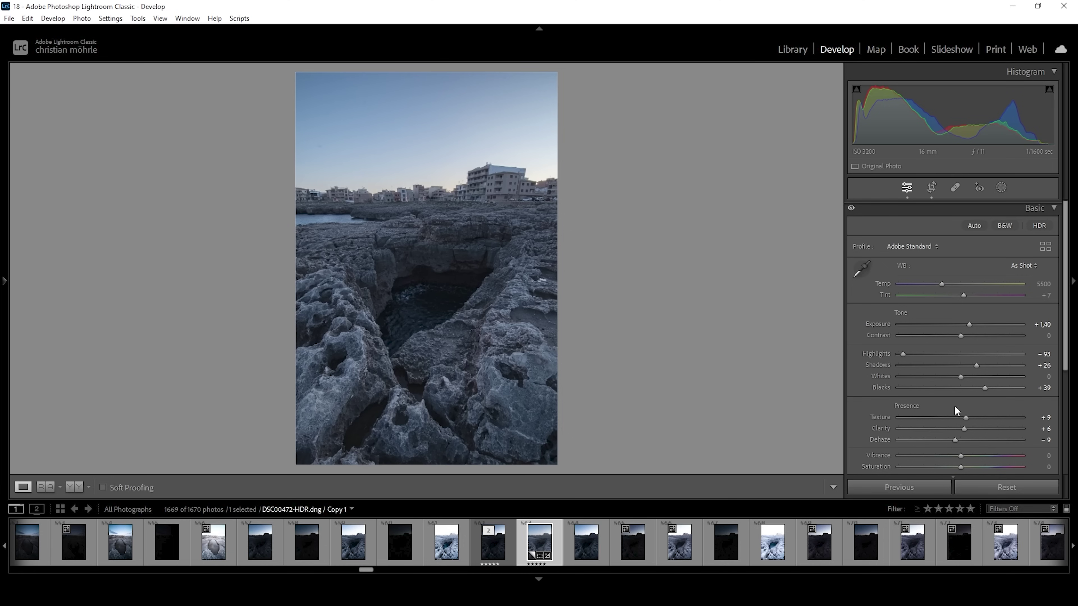
pyautogui.moveTo(961, 455); pyautogui.dragTo(968, 456)
pyautogui.click(44, 487)
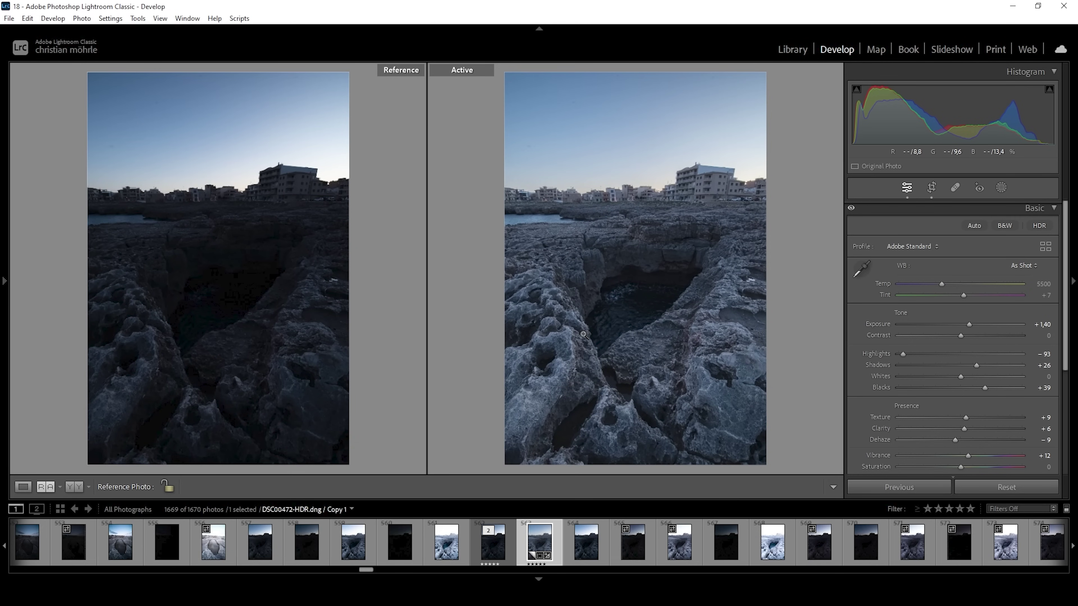
pyautogui.click(23, 487)
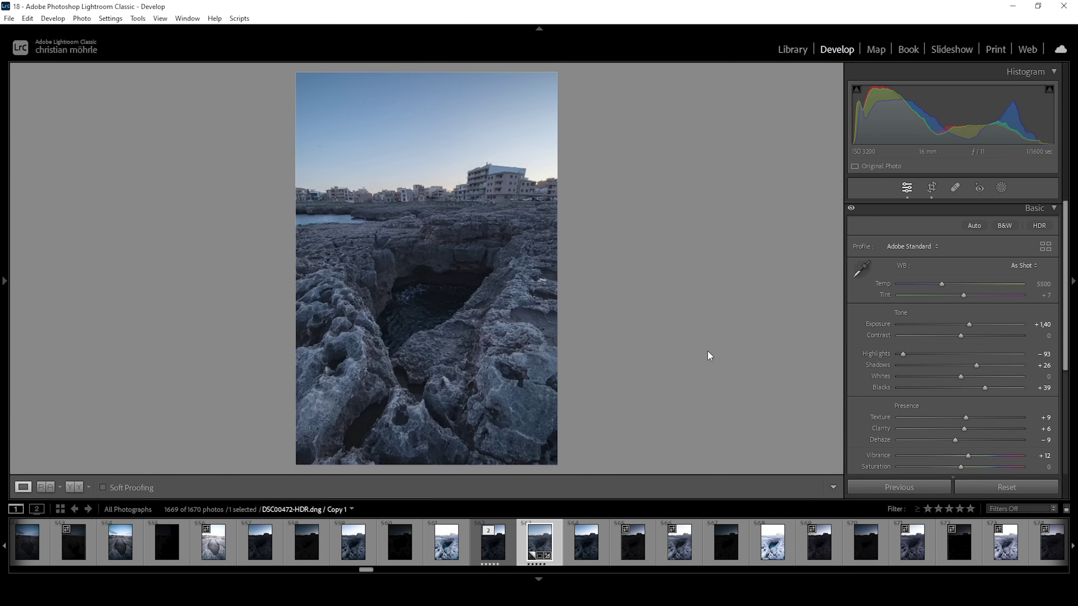
# - Draw a linear gradient from the sky's top to the horizon with Exposure −1,25
pyautogui.click(1003, 188)
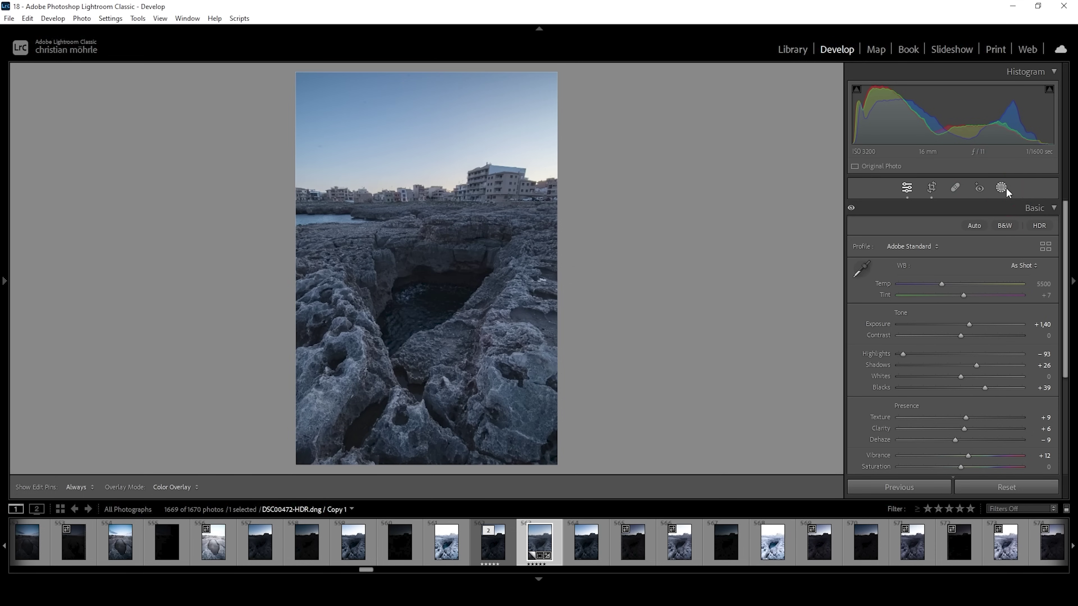
pyautogui.click(877, 309)
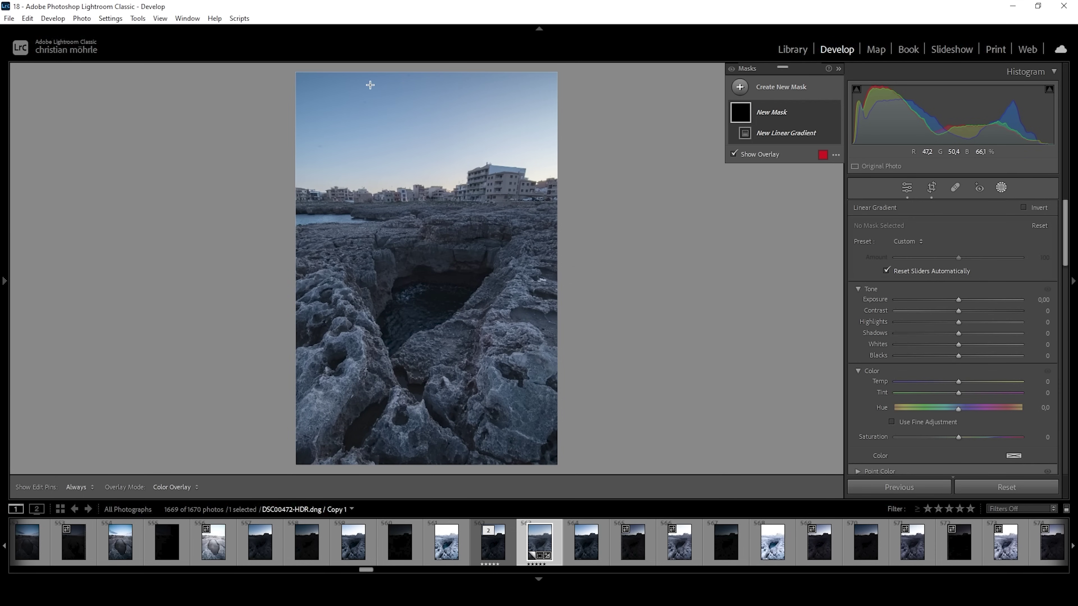
pyautogui.moveTo(369, 85); pyautogui.dragTo(389, 219)
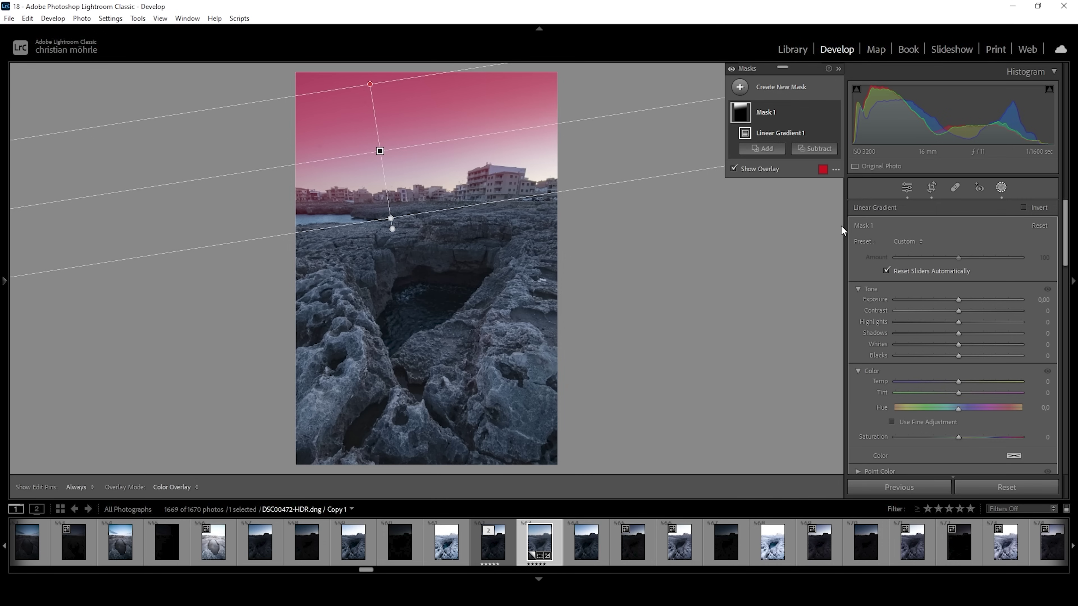
pyautogui.moveTo(958, 298); pyautogui.dragTo(945, 299)
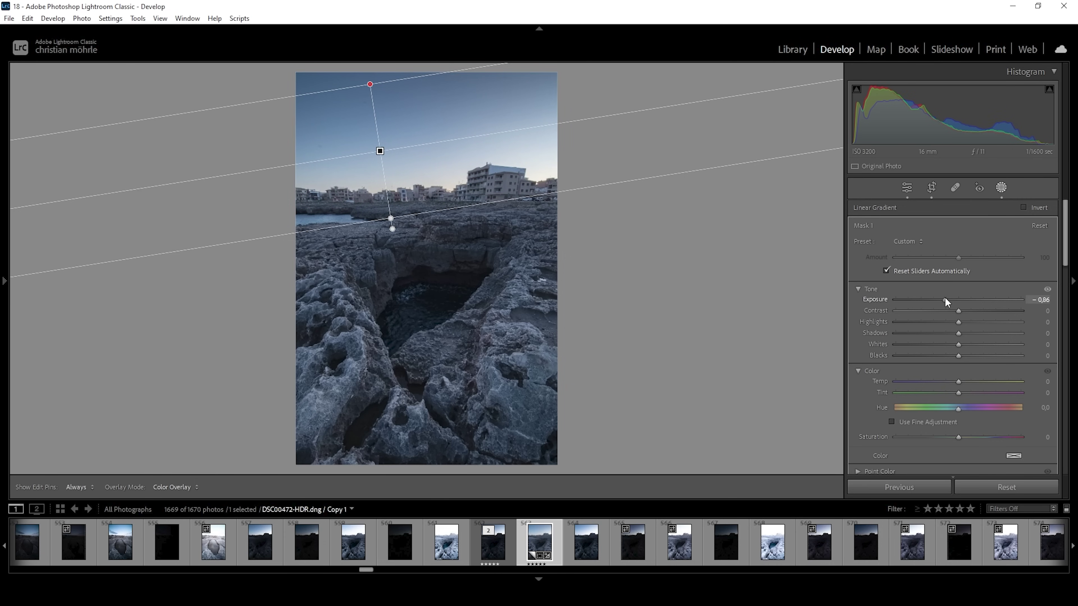
pyautogui.moveTo(945, 298); pyautogui.dragTo(938, 298)
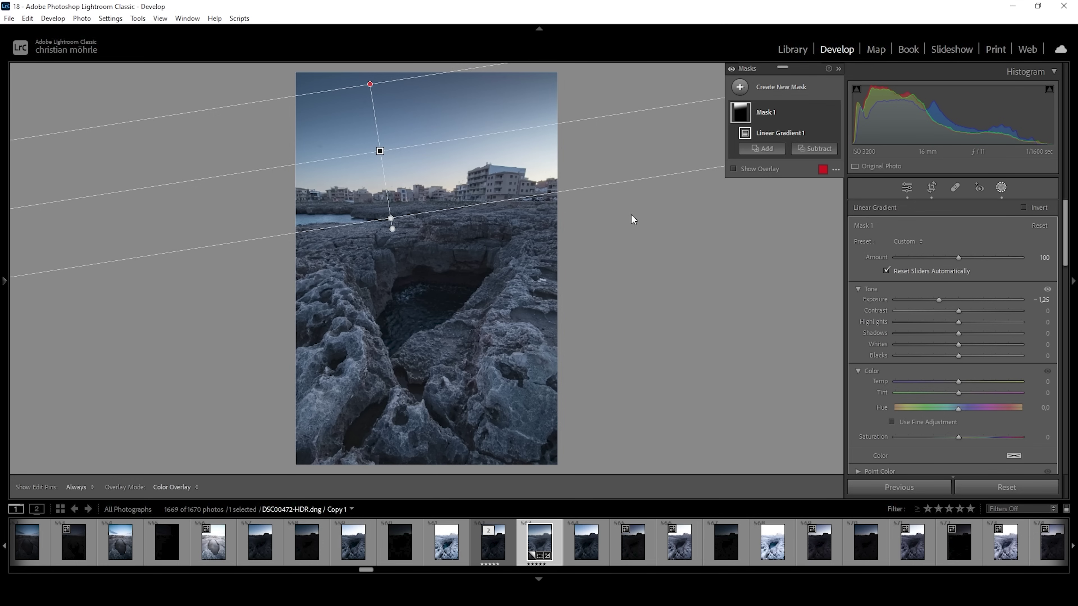
# - Add a second linear gradient from the top-right corner, tilted toward the buildings
pyautogui.click(740, 87)
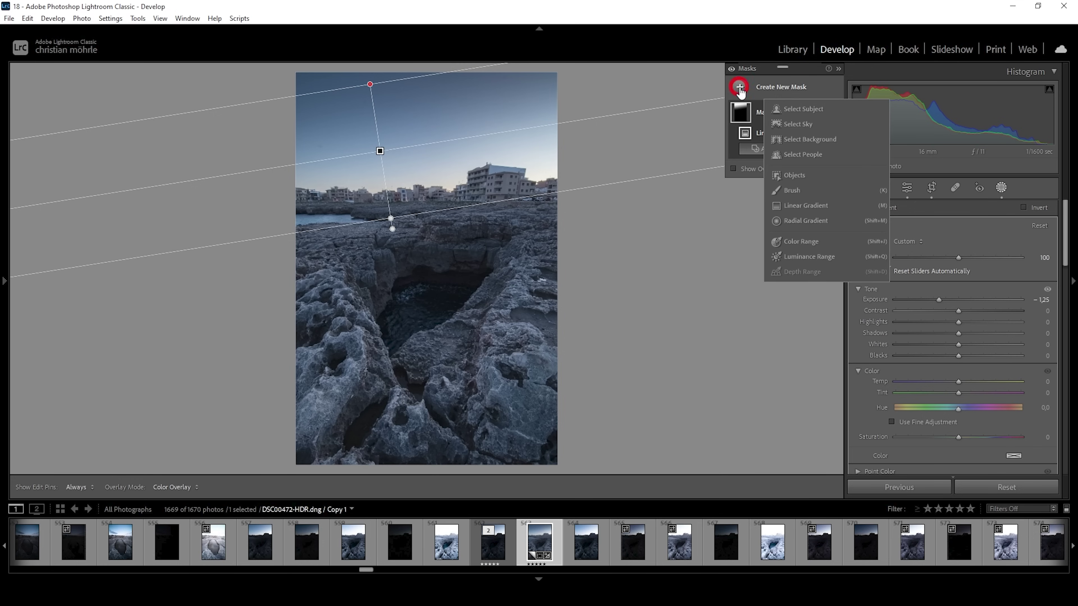
pyautogui.click(802, 206)
pyautogui.moveTo(550, 72); pyautogui.dragTo(528, 170)
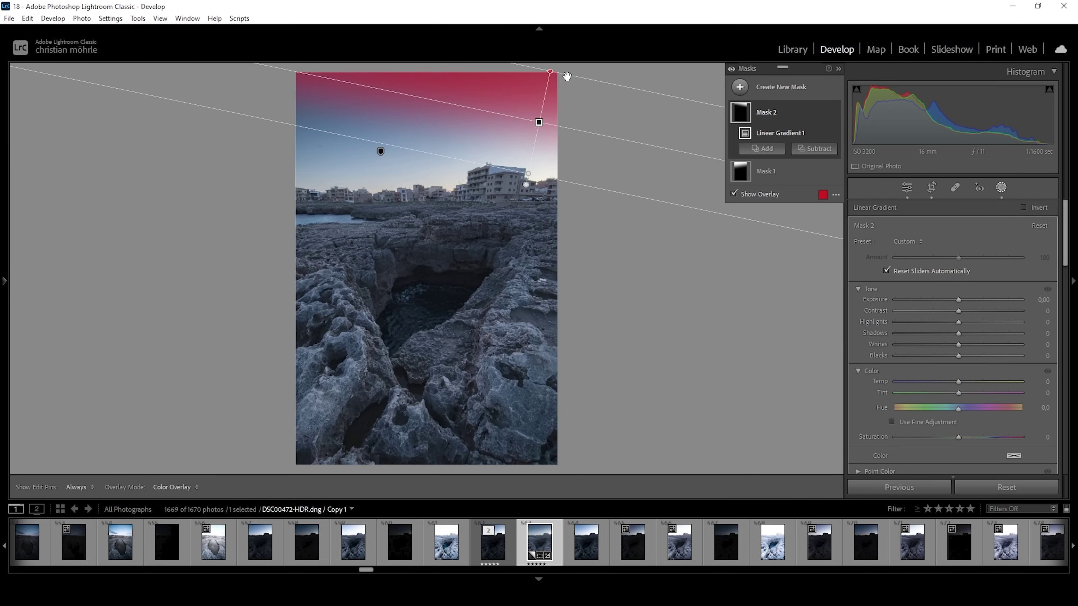
pyautogui.moveTo(568, 77); pyautogui.dragTo(578, 61)
pyautogui.moveTo(527, 168); pyautogui.dragTo(525, 181)
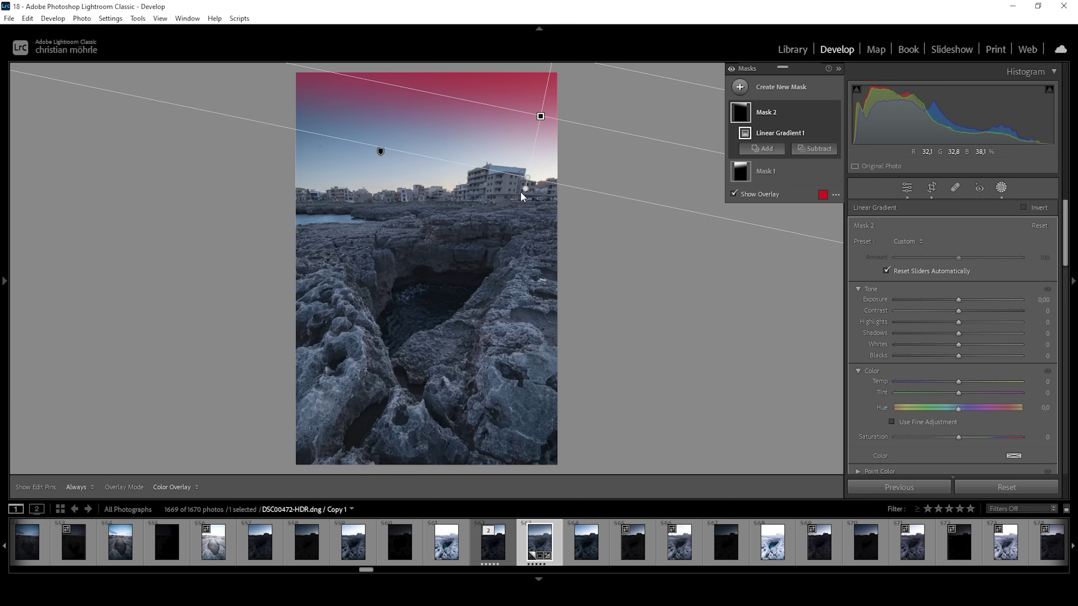
pyautogui.moveTo(525, 187); pyautogui.dragTo(505, 191)
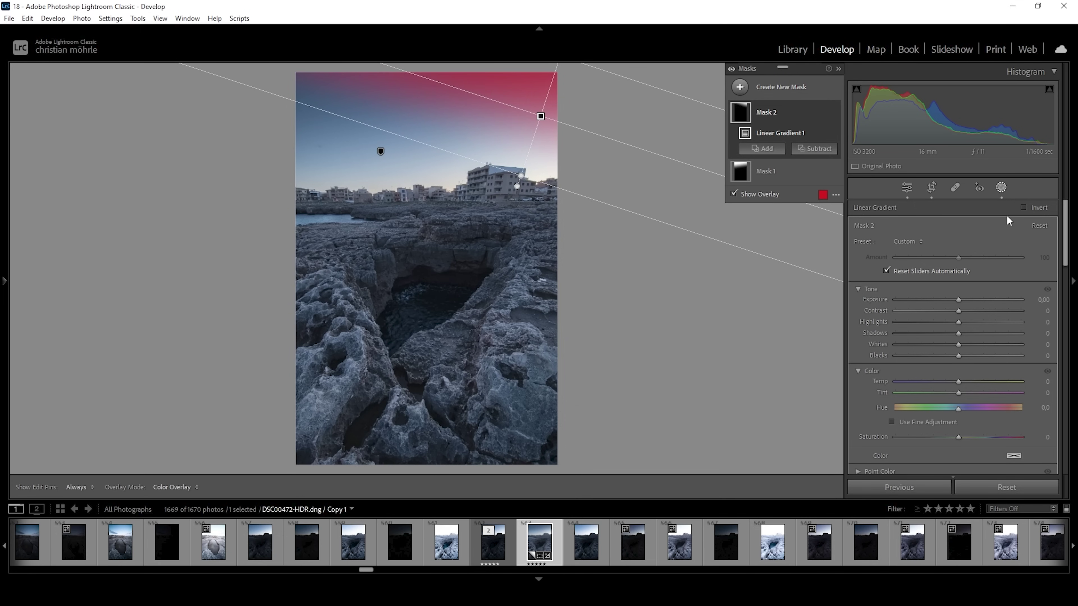
# - Set the second gradient to Exposure −0,89 and Temp −18
pyautogui.moveTo(958, 299); pyautogui.dragTo(944, 299)
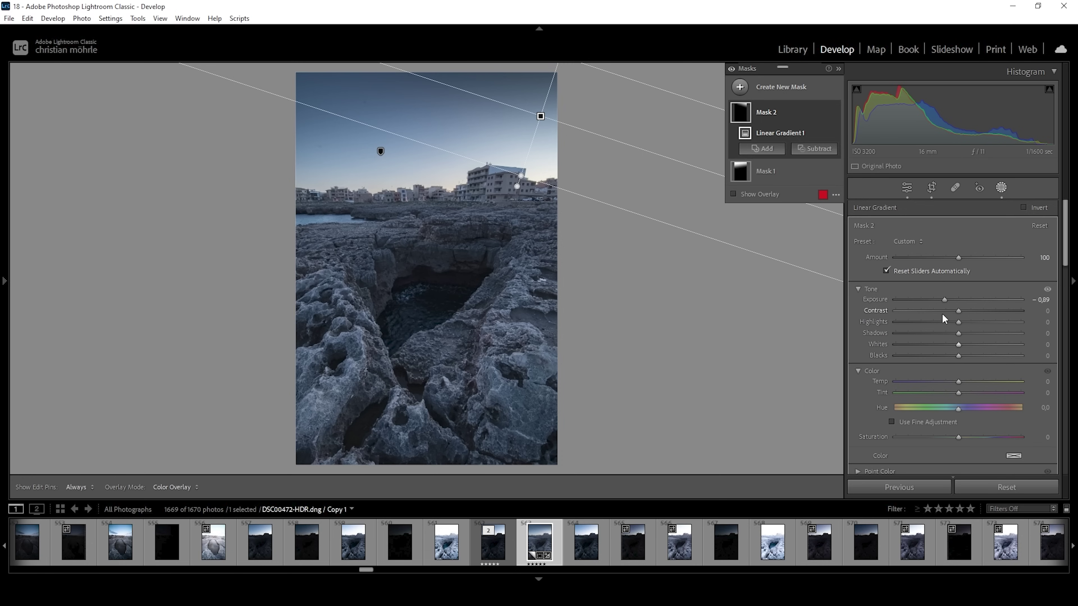
pyautogui.moveTo(958, 381); pyautogui.dragTo(953, 383)
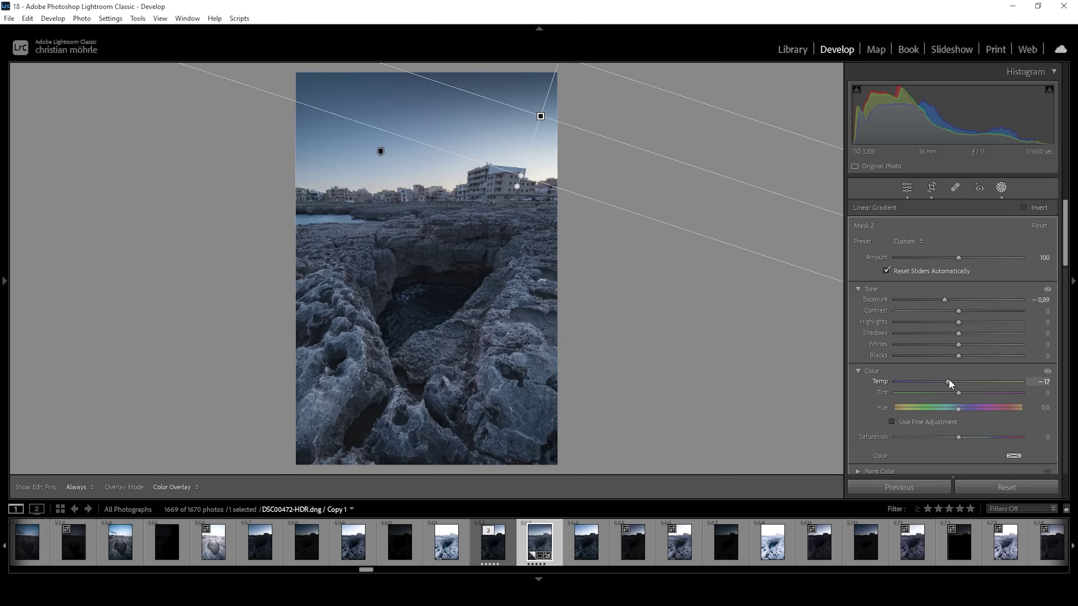
pyautogui.moveTo(948, 380); pyautogui.dragTo(949, 383)
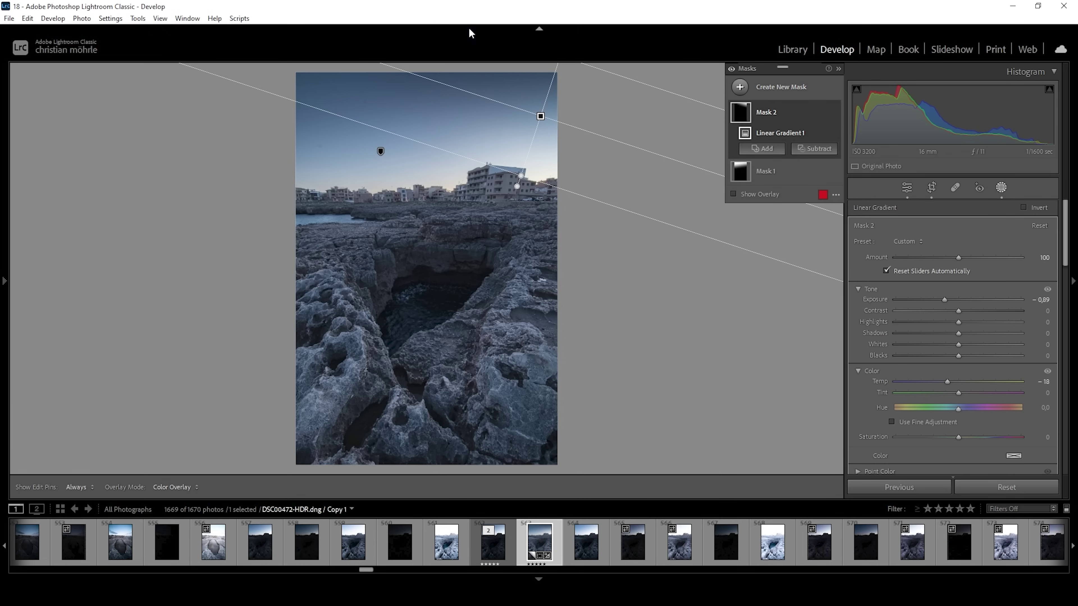
pyautogui.click(740, 86)
# - Add a Select Sky mask and intersect it with a radial gradient
pyautogui.click(817, 128)
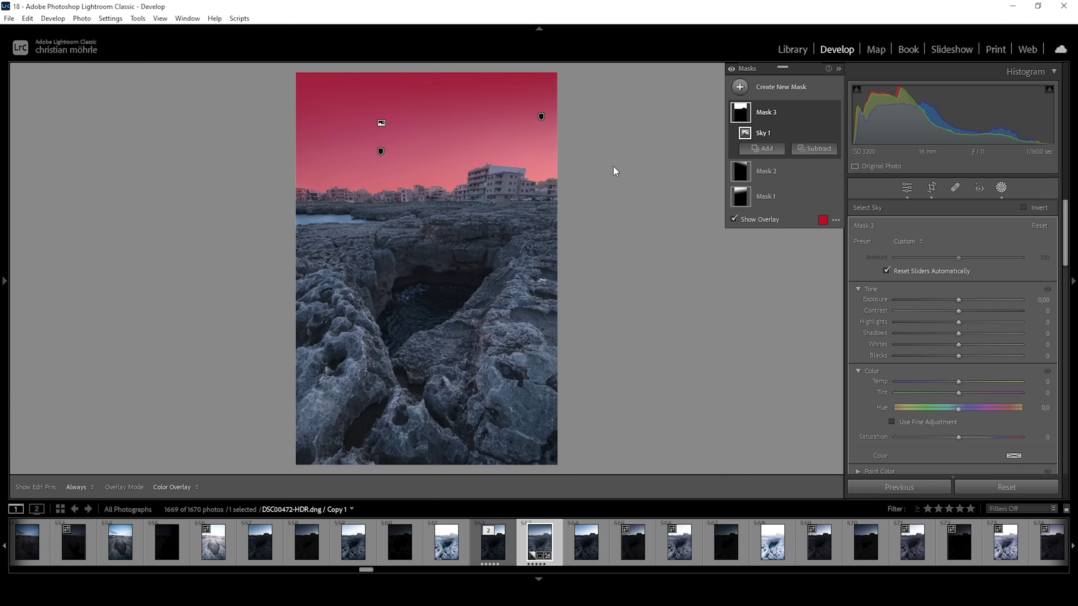
pyautogui.rightClick(825, 116)
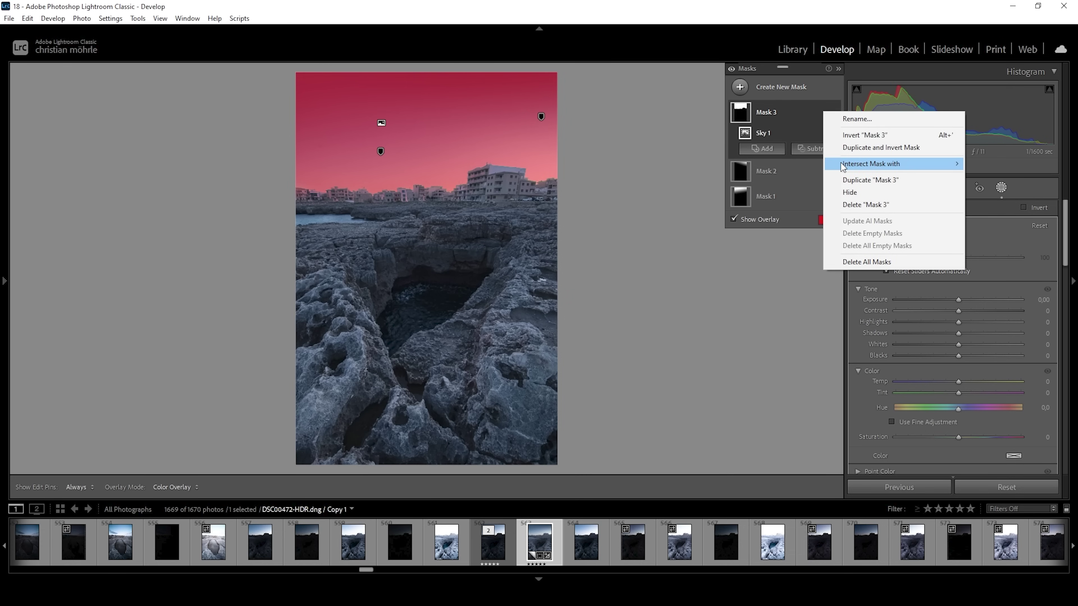
pyautogui.moveTo(842, 167)
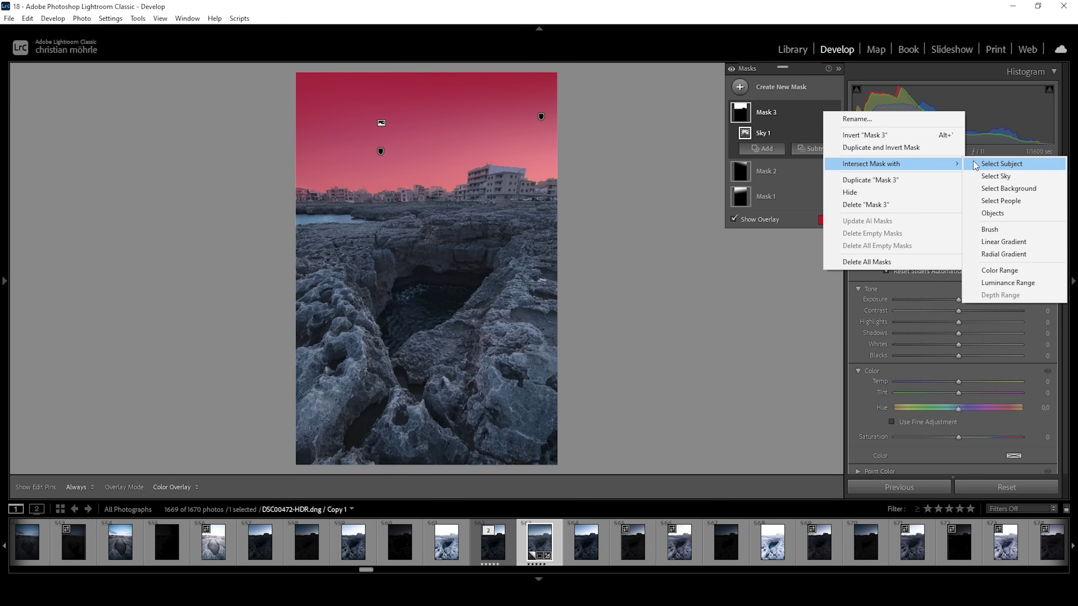
pyautogui.click(1014, 257)
# - Shape the intersecting ellipse into a wide band along the skyline
pyautogui.moveTo(451, 194); pyautogui.dragTo(673, 253)
pyautogui.moveTo(675, 200); pyautogui.dragTo(671, 193)
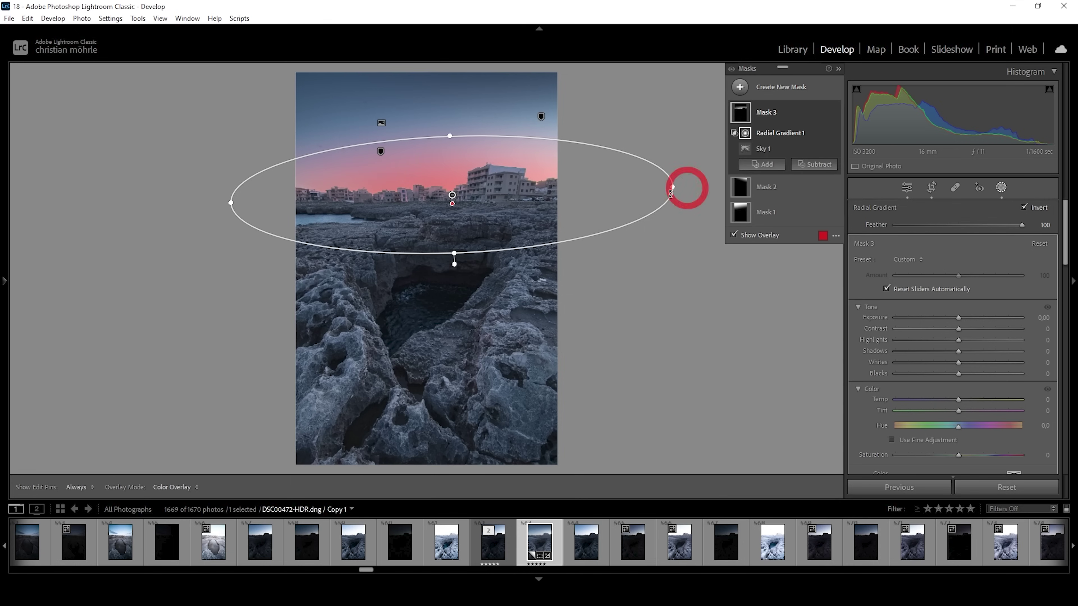
pyautogui.moveTo(452, 195); pyautogui.dragTo(529, 187)
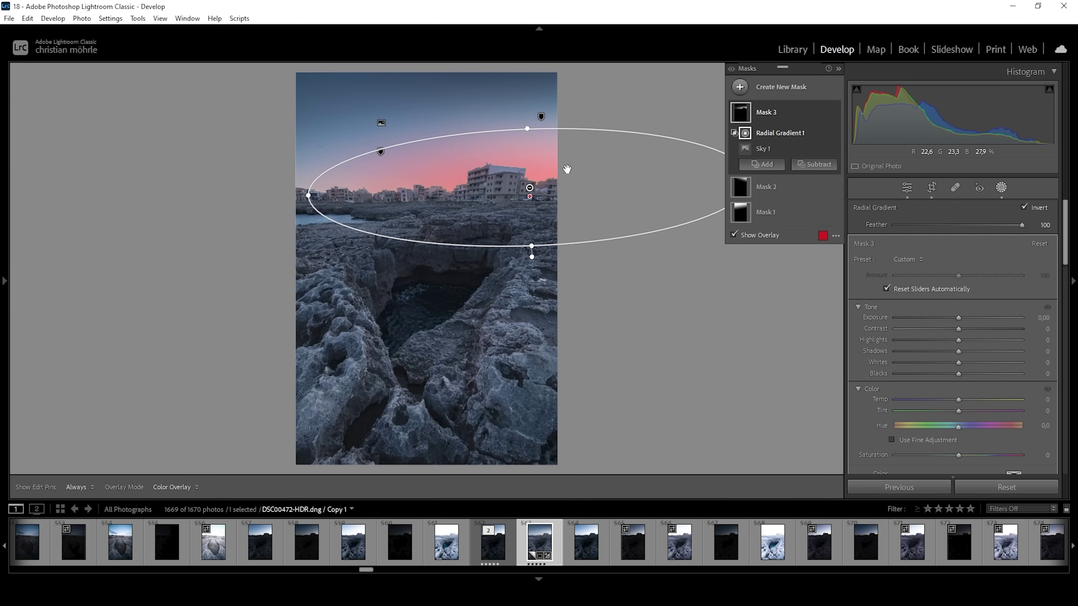
pyautogui.moveTo(308, 195); pyautogui.dragTo(198, 197)
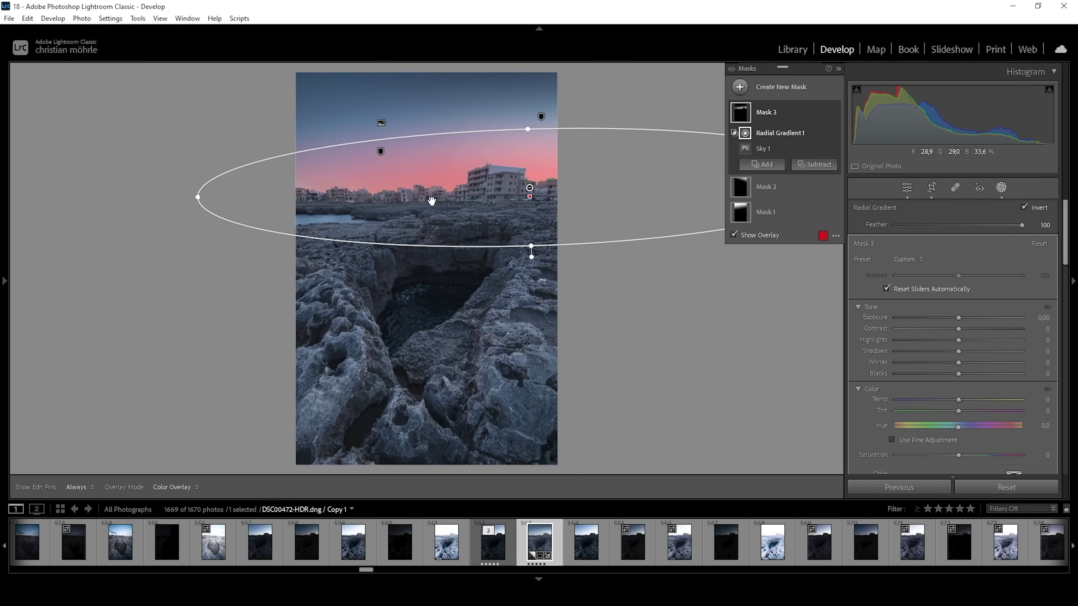
pyautogui.moveTo(516, 181); pyautogui.dragTo(535, 177)
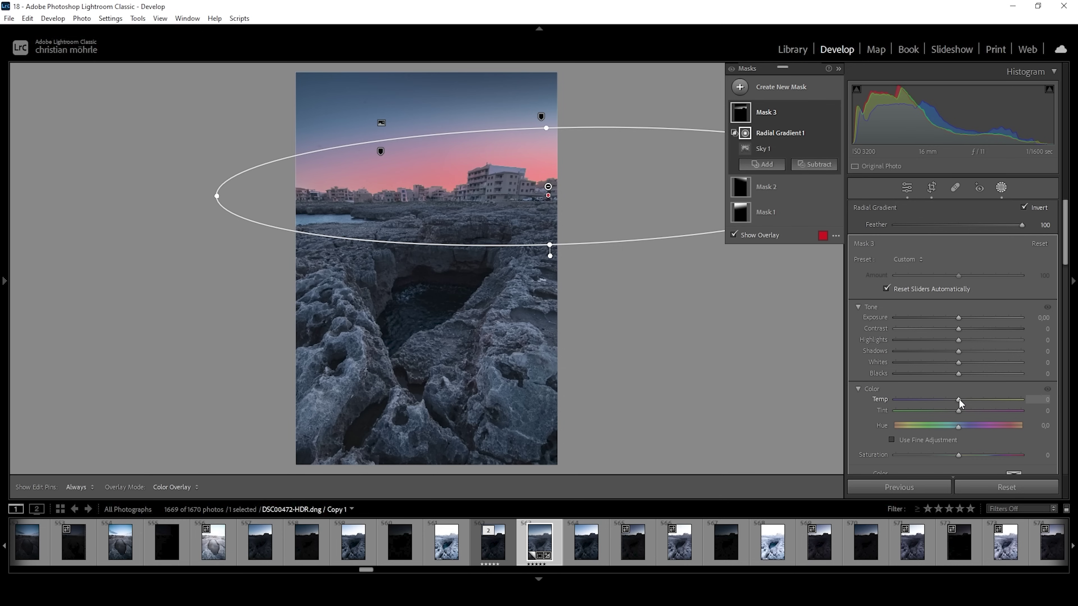
# - Warm the horizon band with Temp 100 and Saturation 41
pyautogui.moveTo(958, 398); pyautogui.dragTo(1033, 410)
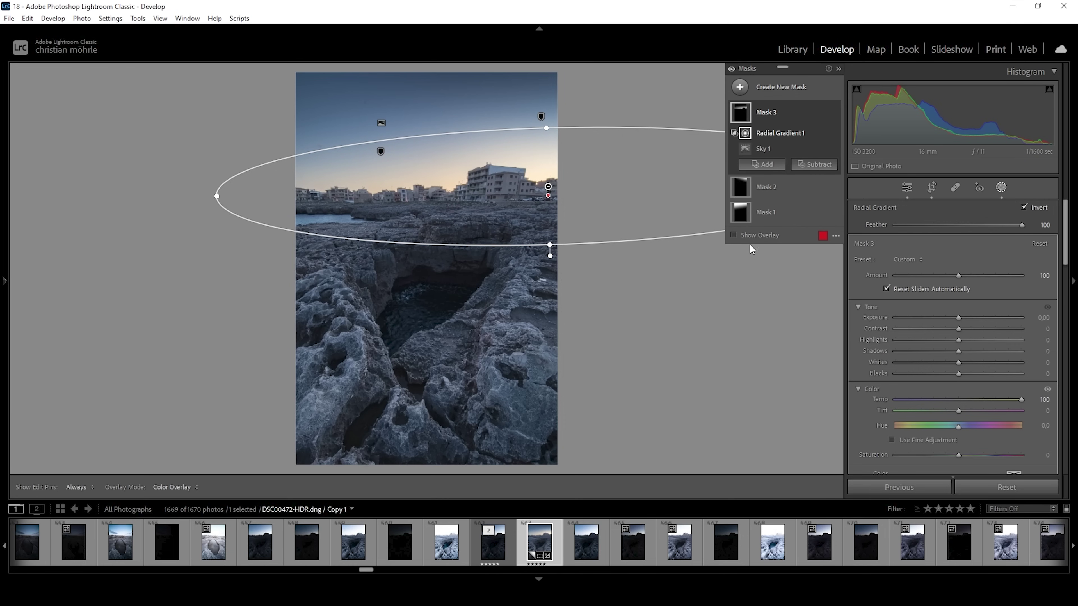
pyautogui.moveTo(958, 455); pyautogui.dragTo(984, 453)
pyautogui.moveTo(1060, 211); pyautogui.dragTo(1059, 227)
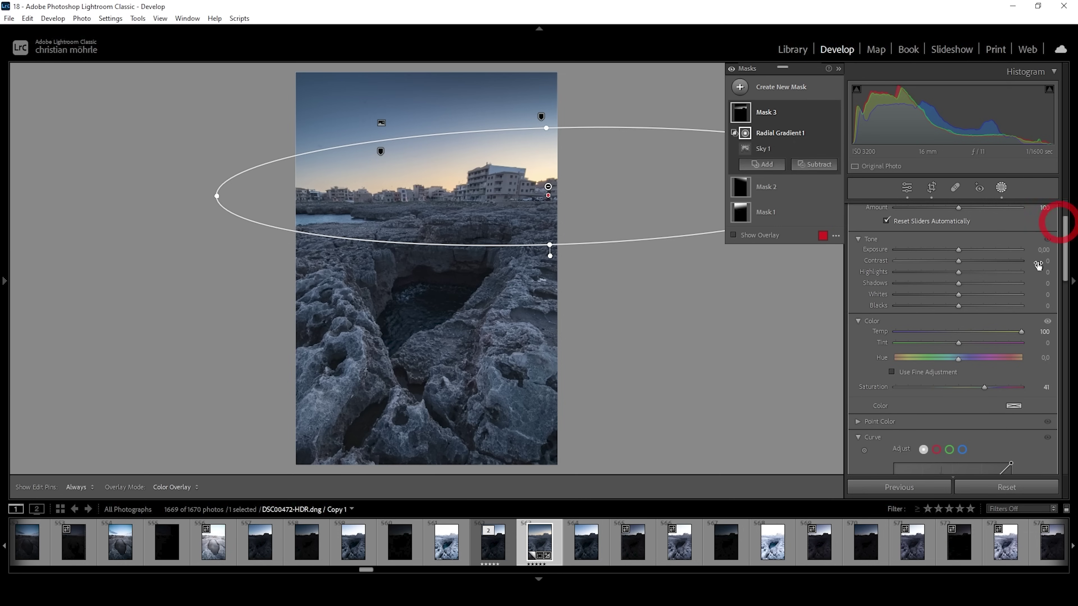
# - Tint Mask 3 a warm orange, hue 37 and saturation 53
pyautogui.click(1014, 406)
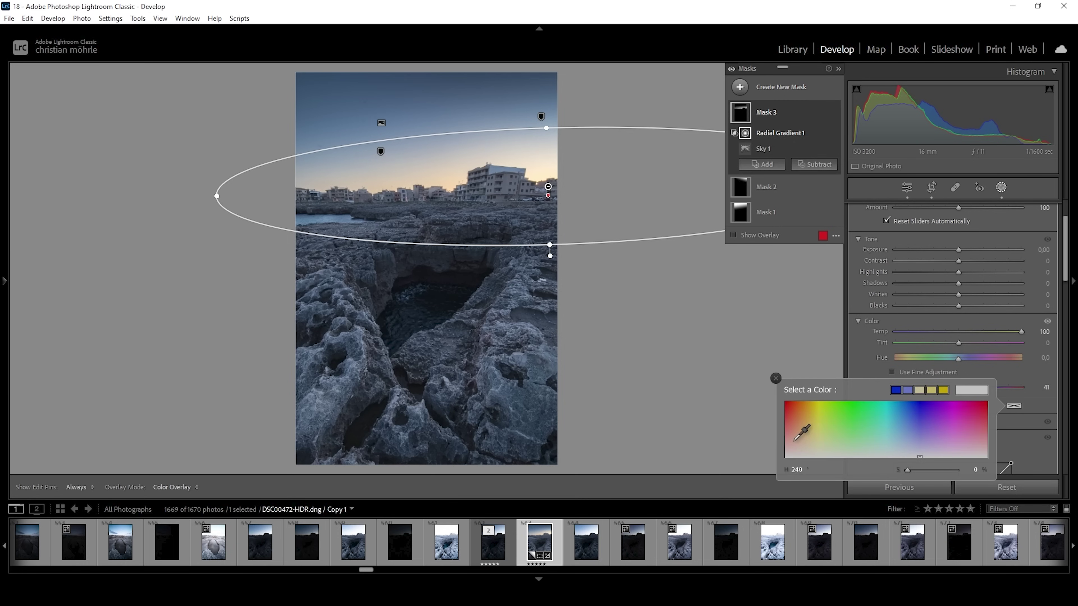
pyautogui.moveTo(794, 441); pyautogui.dragTo(803, 447)
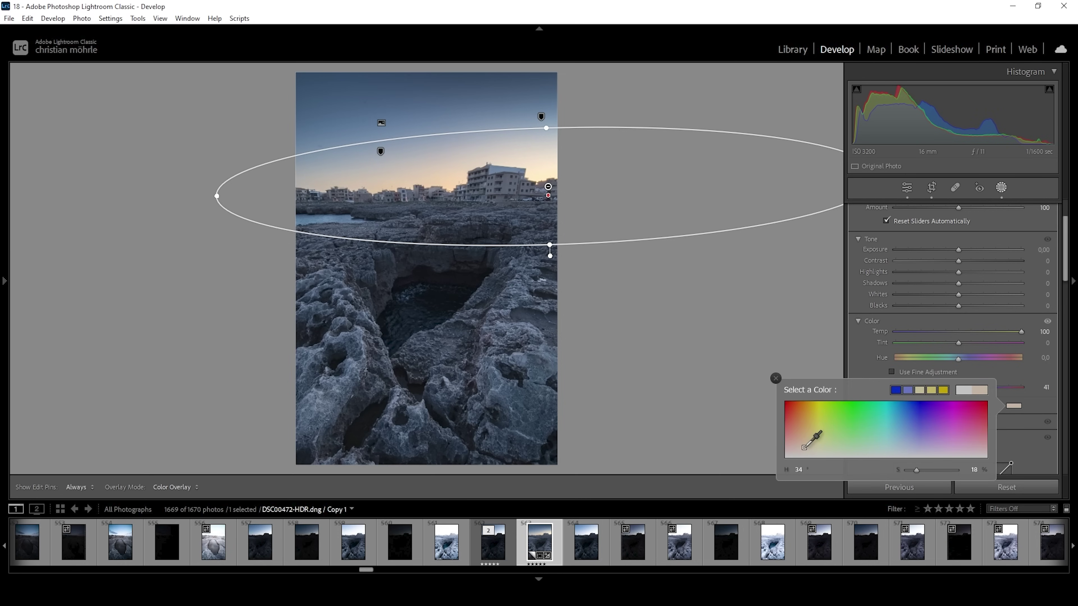
pyautogui.moveTo(806, 448); pyautogui.dragTo(806, 448)
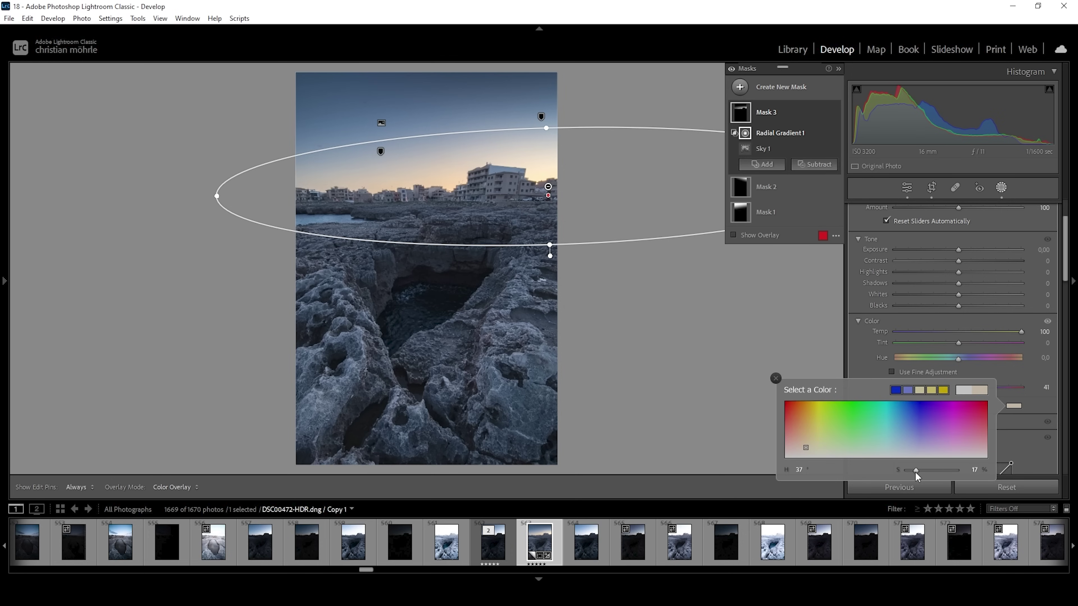
pyautogui.moveTo(914, 472); pyautogui.dragTo(932, 474)
# - Close mask editing and toggle Mask 3's visibility on and off to compare
pyautogui.click(1002, 187)
pyautogui.click(1001, 187)
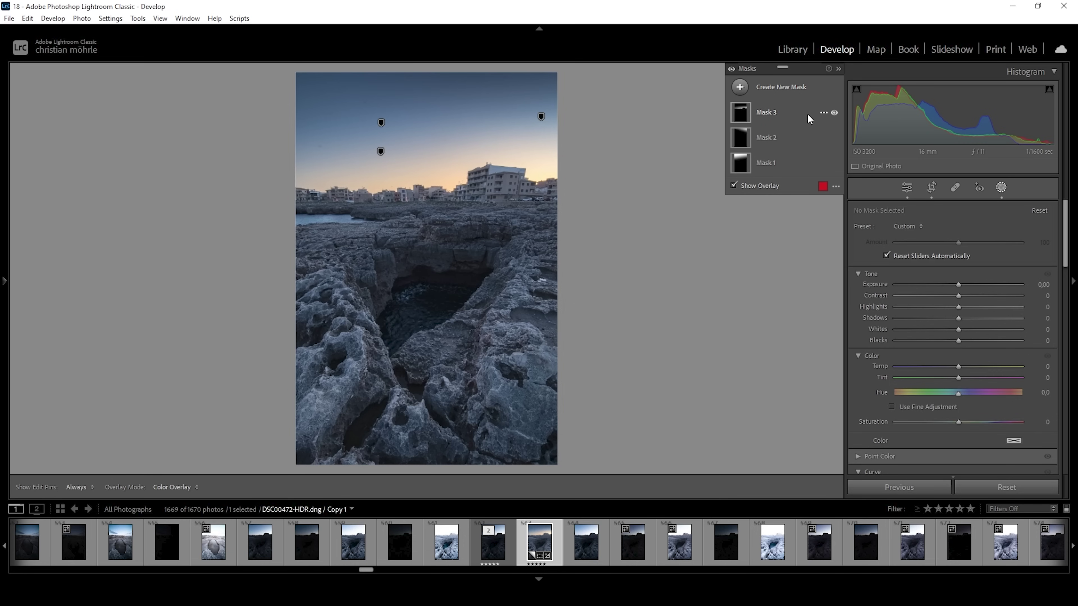
pyautogui.click(832, 112)
pyautogui.click(832, 112)
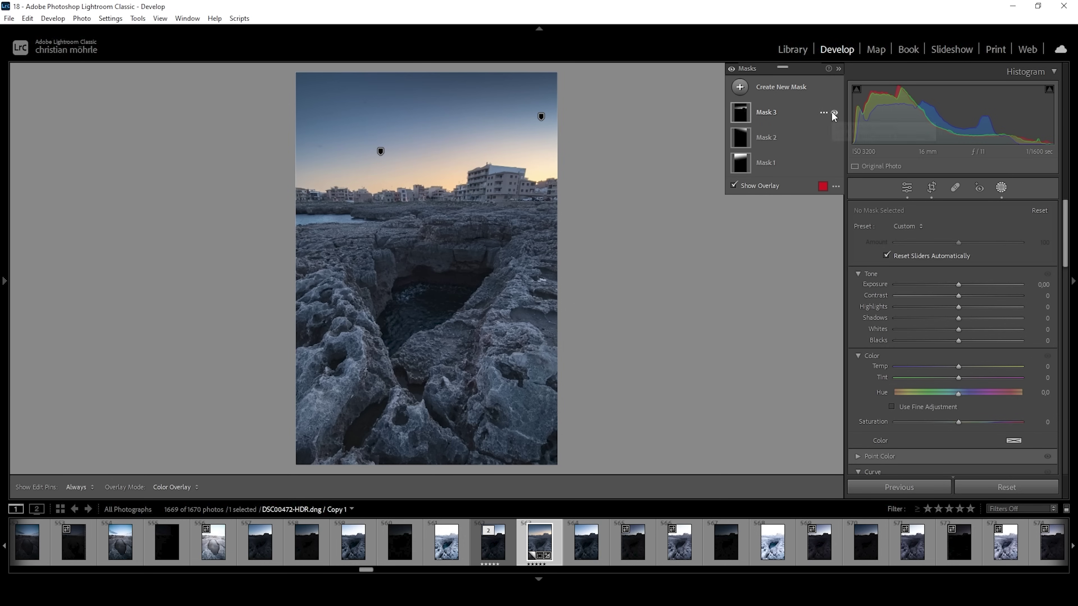
pyautogui.click(832, 112)
pyautogui.click(832, 112)
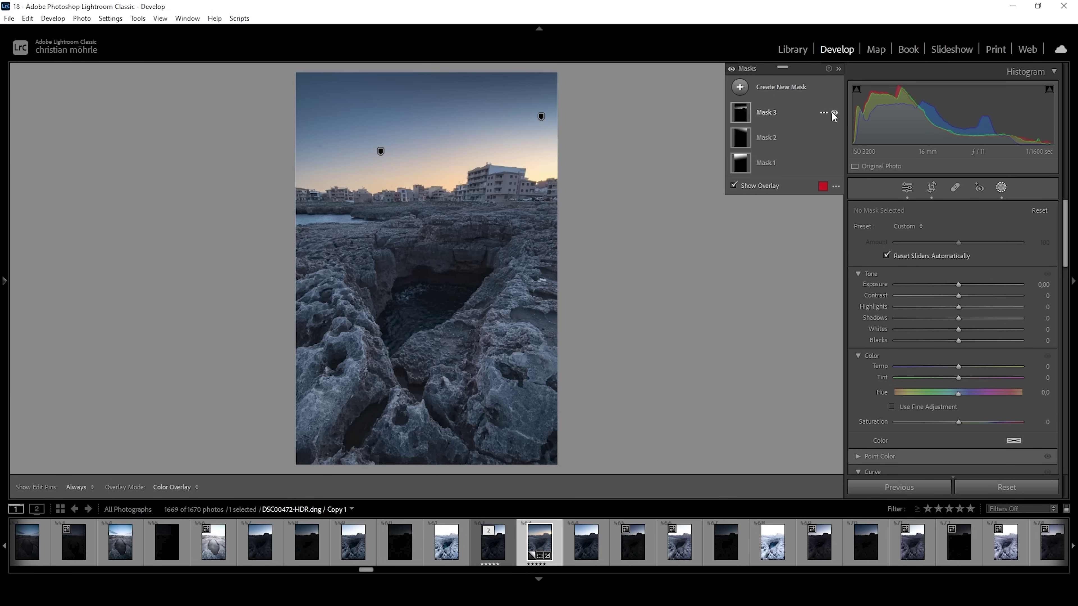
pyautogui.click(832, 113)
pyautogui.click(832, 113)
# - Create Mask 4 from two small radial gradients over the right and left buildings
pyautogui.click(740, 87)
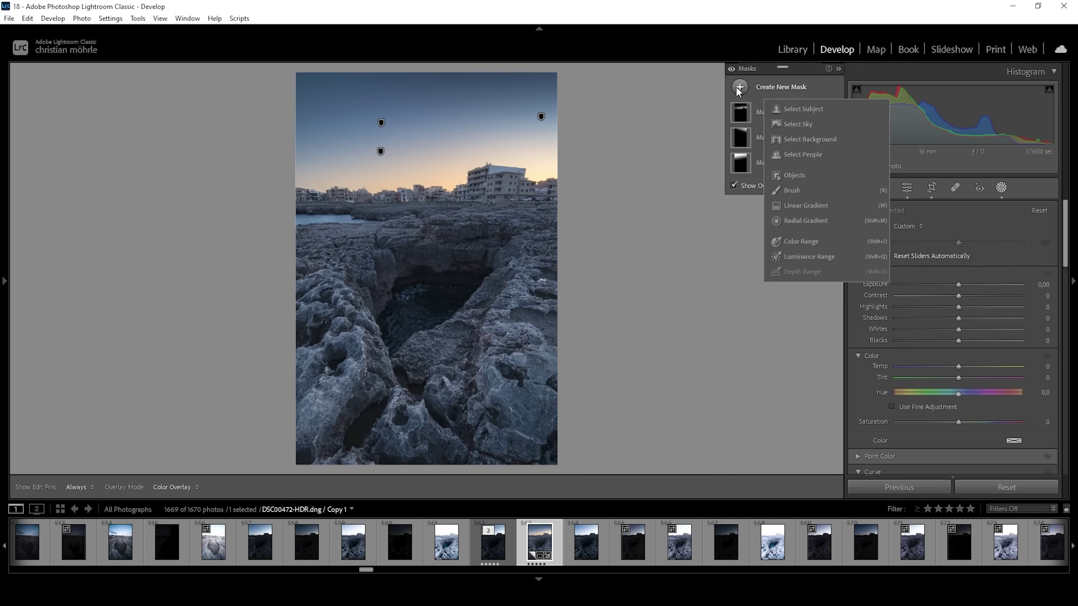
pyautogui.click(805, 221)
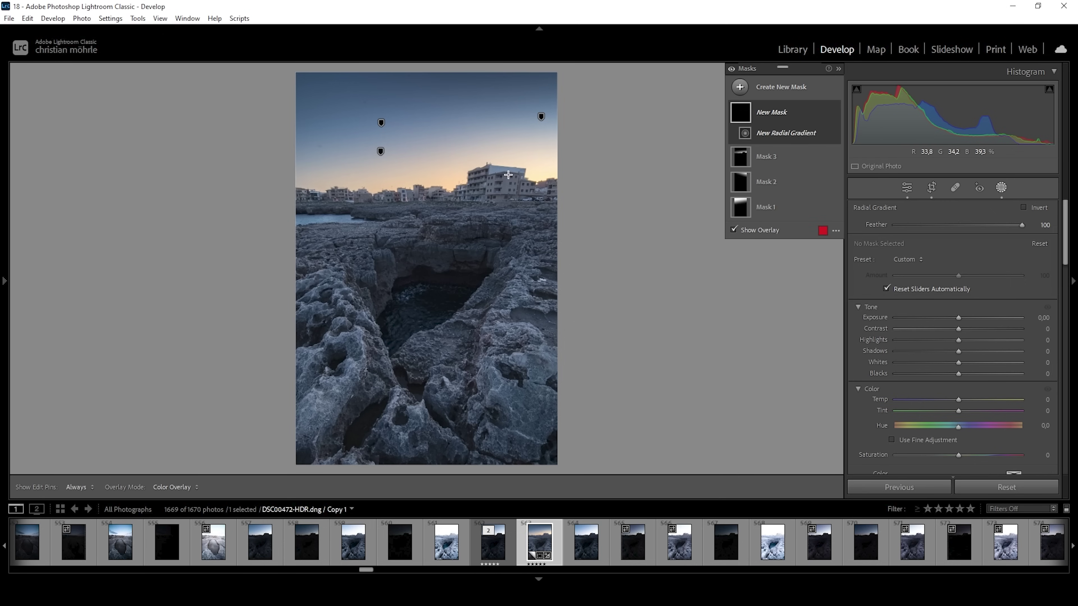
pyautogui.moveTo(536, 174); pyautogui.dragTo(568, 200)
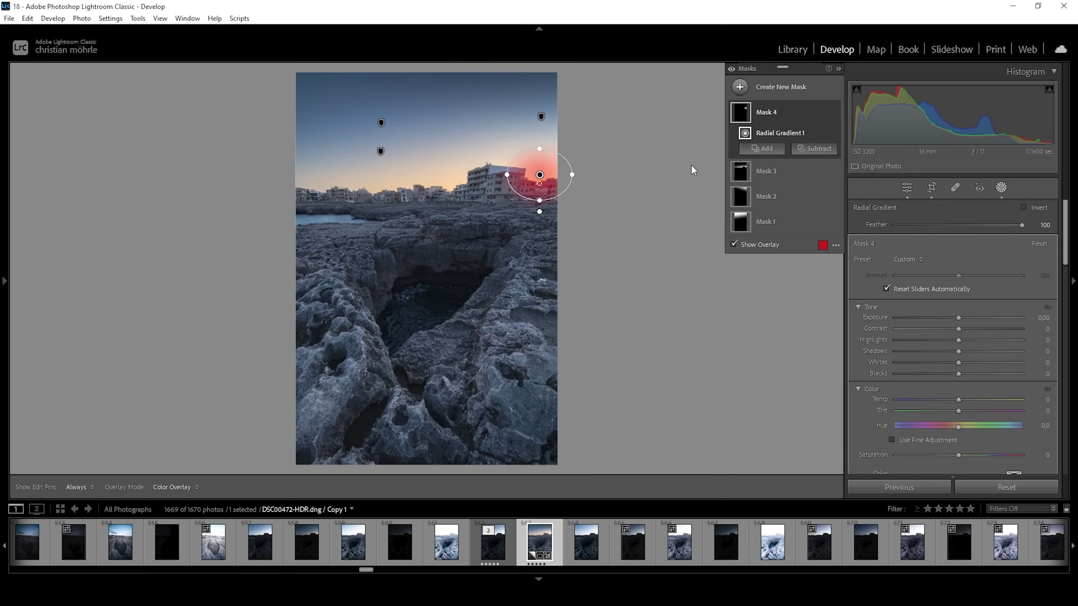
pyautogui.click(770, 149)
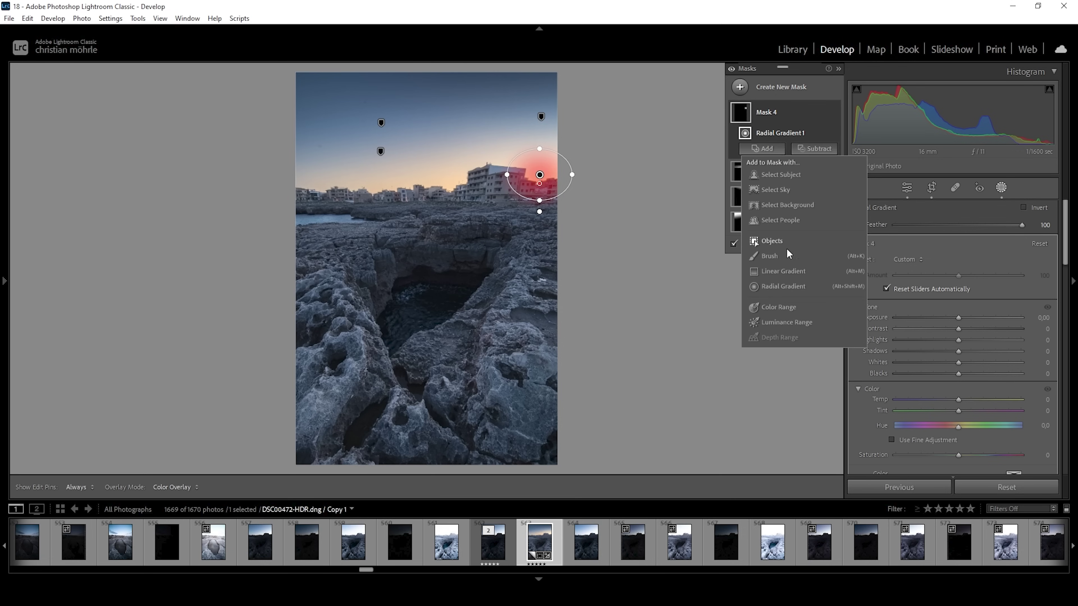
pyautogui.click(784, 285)
pyautogui.moveTo(453, 180); pyautogui.dragTo(475, 197)
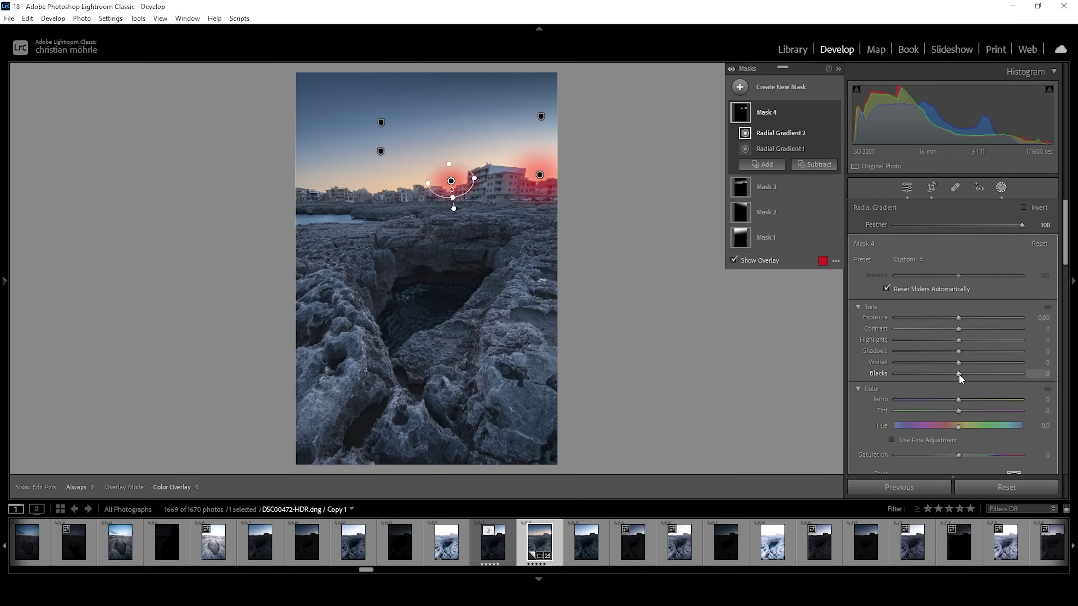
# - Lift blacks, warm temperature, and set Clarity −5 and Dehaze −25 in Mask 4
pyautogui.moveTo(958, 373); pyautogui.dragTo(975, 375)
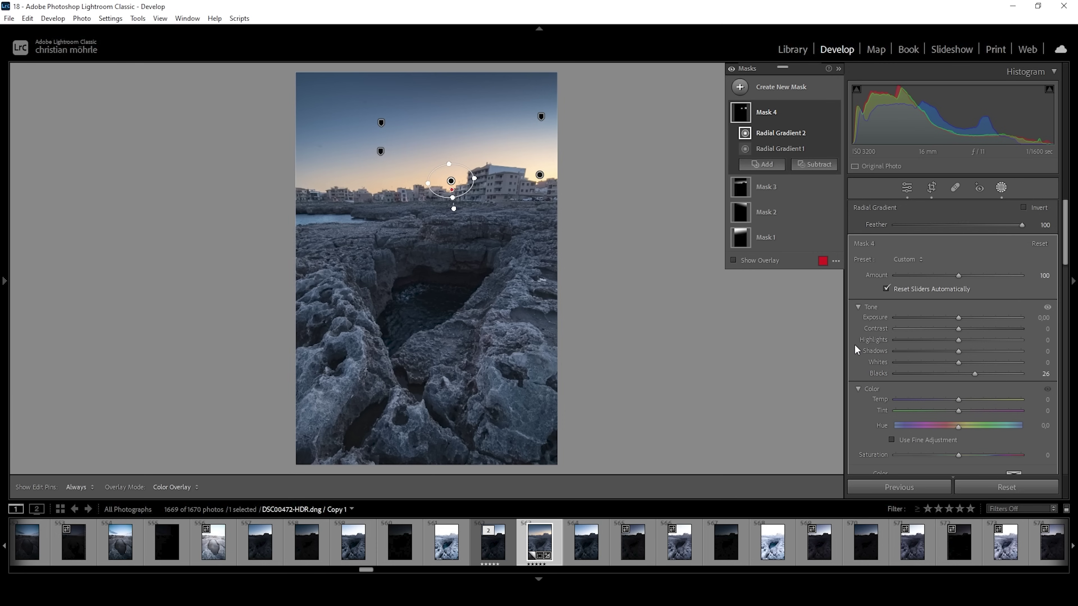
pyautogui.moveTo(958, 400); pyautogui.dragTo(973, 400)
pyautogui.scroll(-5, 967, 385)
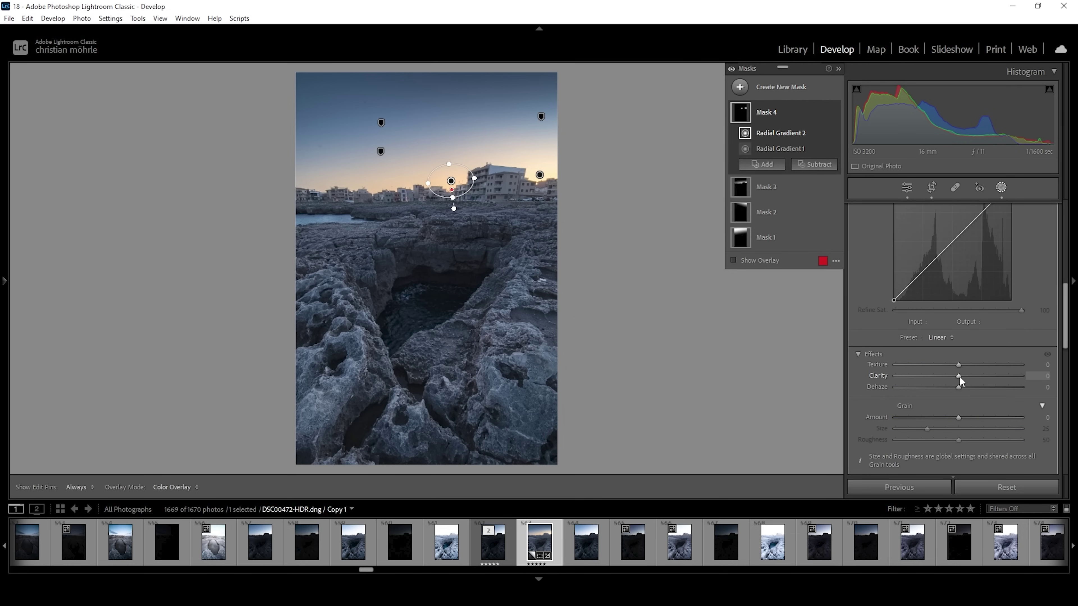
pyautogui.moveTo(959, 376); pyautogui.dragTo(944, 384)
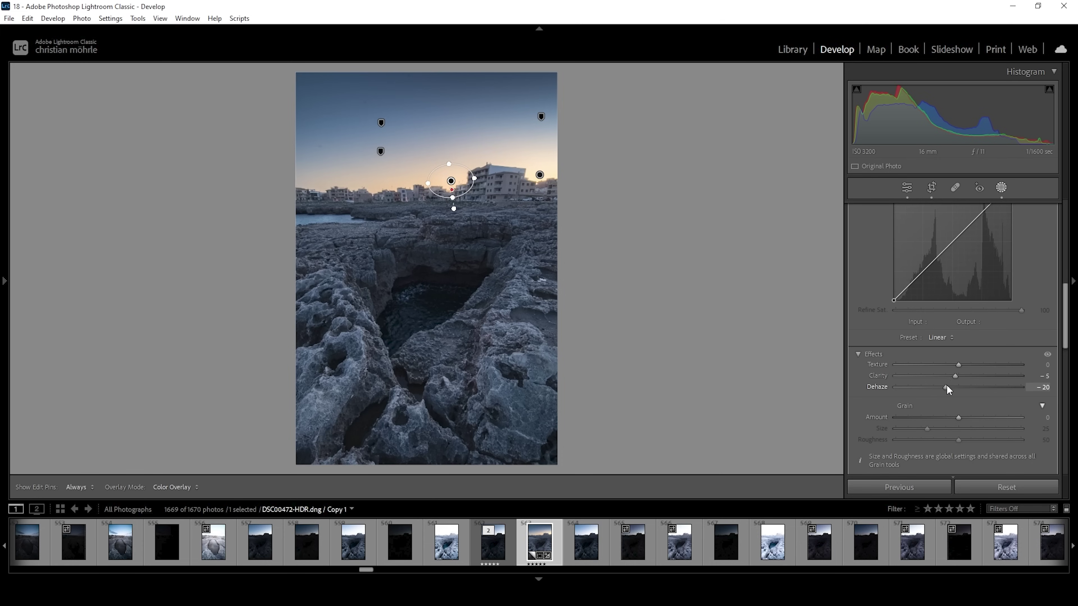
pyautogui.moveTo(946, 387); pyautogui.dragTo(944, 386)
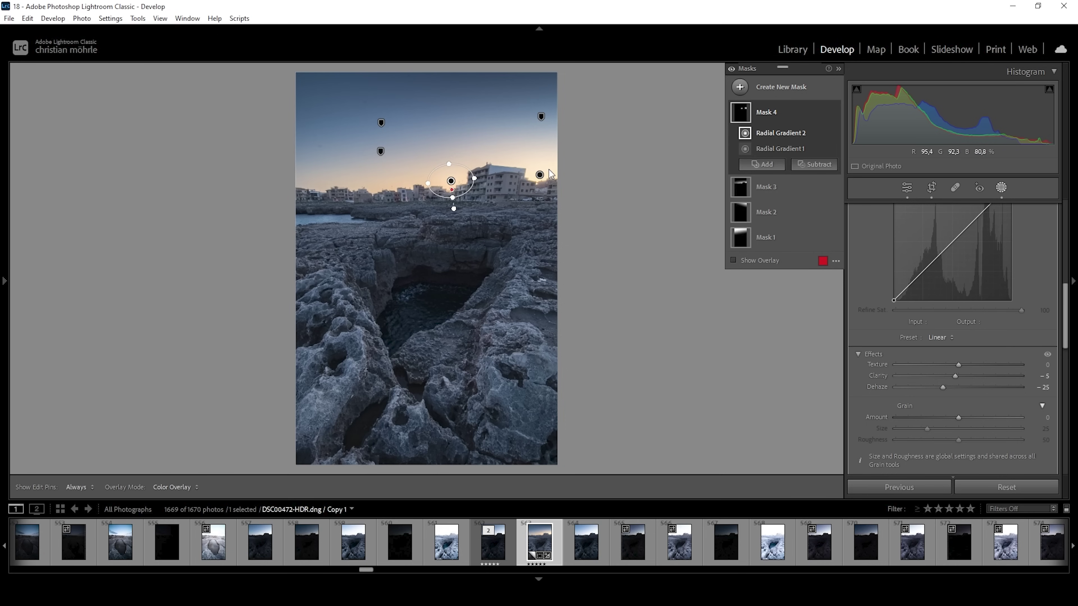
pyautogui.moveTo(537, 179)
pyautogui.click(739, 87)
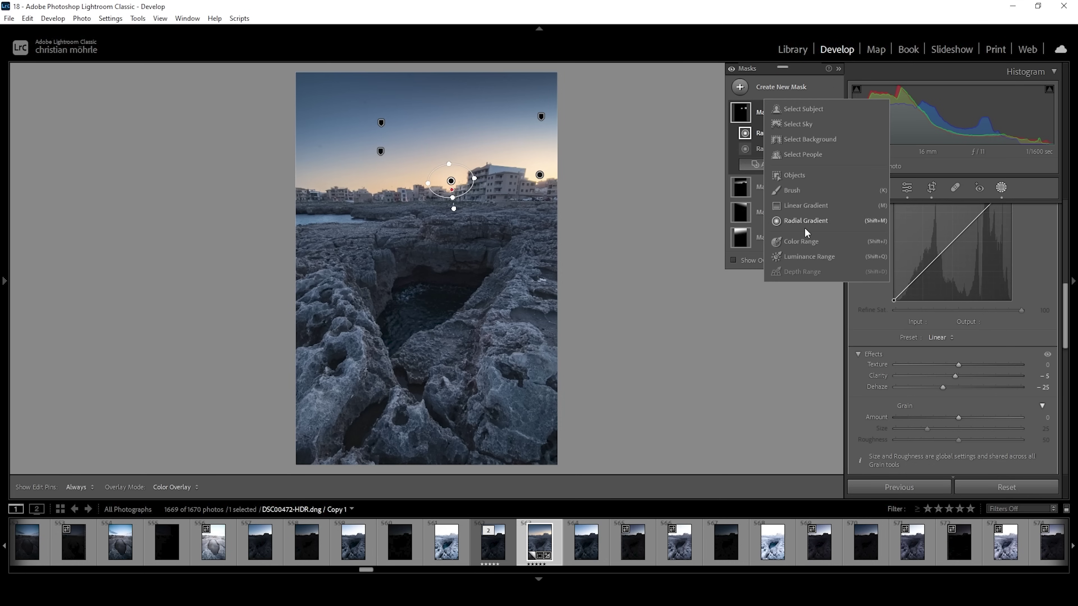
# - Add a sky-to-shore linear gradient mask minus the sky, at Exposure -0.39 and Contrast 9
pyautogui.click(805, 205)
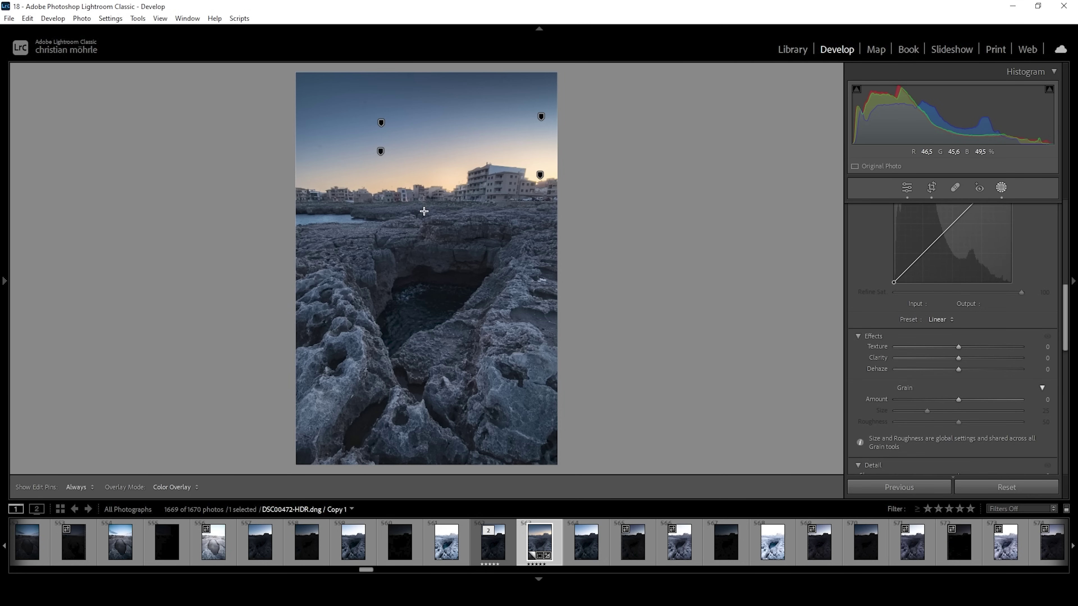
pyautogui.moveTo(425, 200)
pyautogui.mouseDown()
pyautogui.moveTo(426, 223)
pyautogui.moveTo(428, 197)
pyautogui.mouseUp()
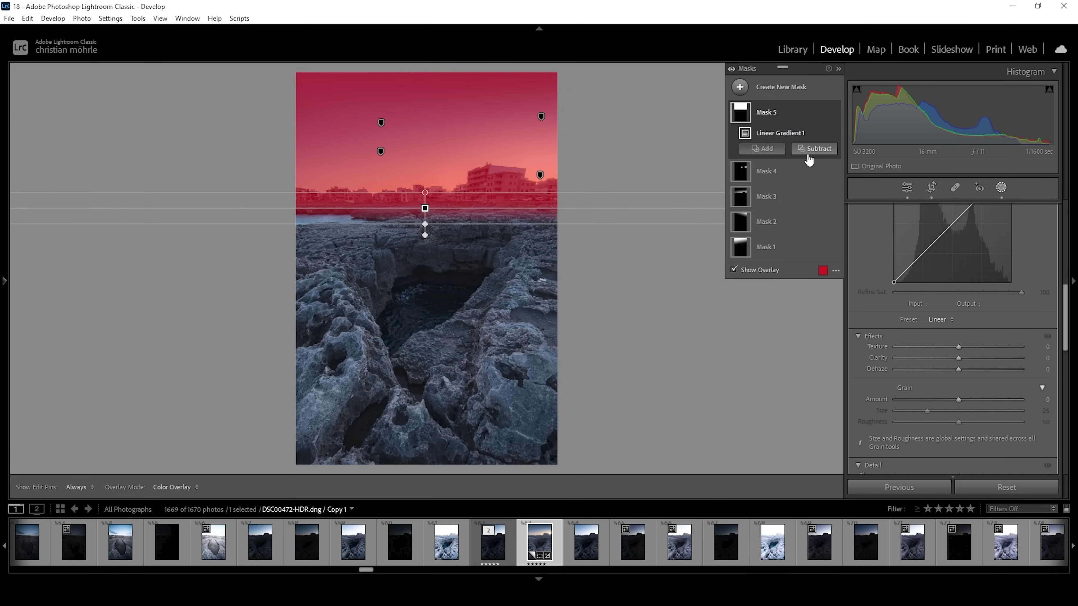
pyautogui.click(811, 152)
pyautogui.click(827, 190)
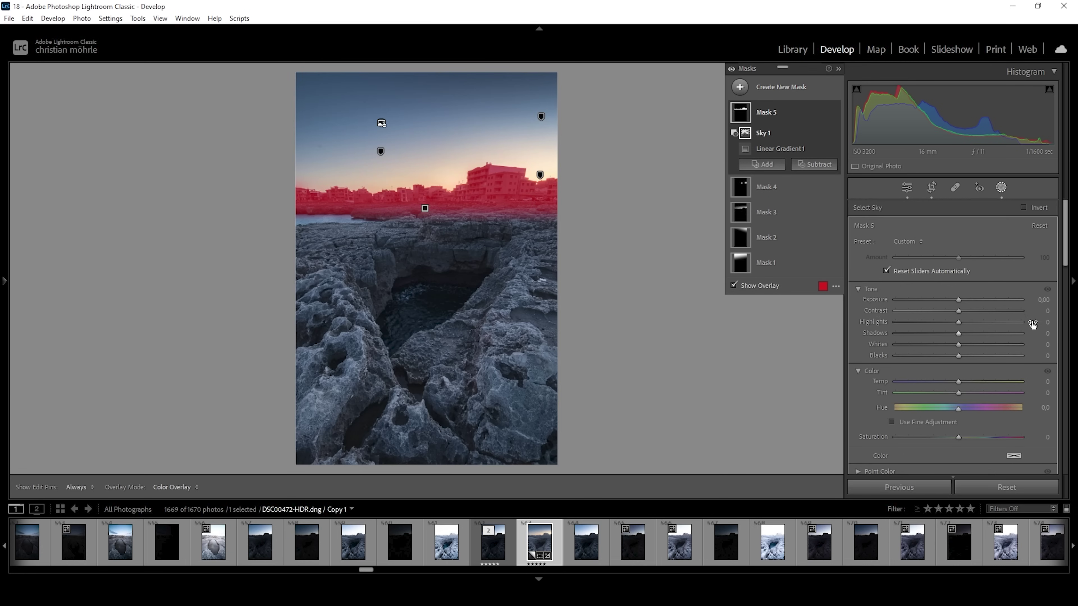
pyautogui.moveTo(957, 303); pyautogui.dragTo(963, 311)
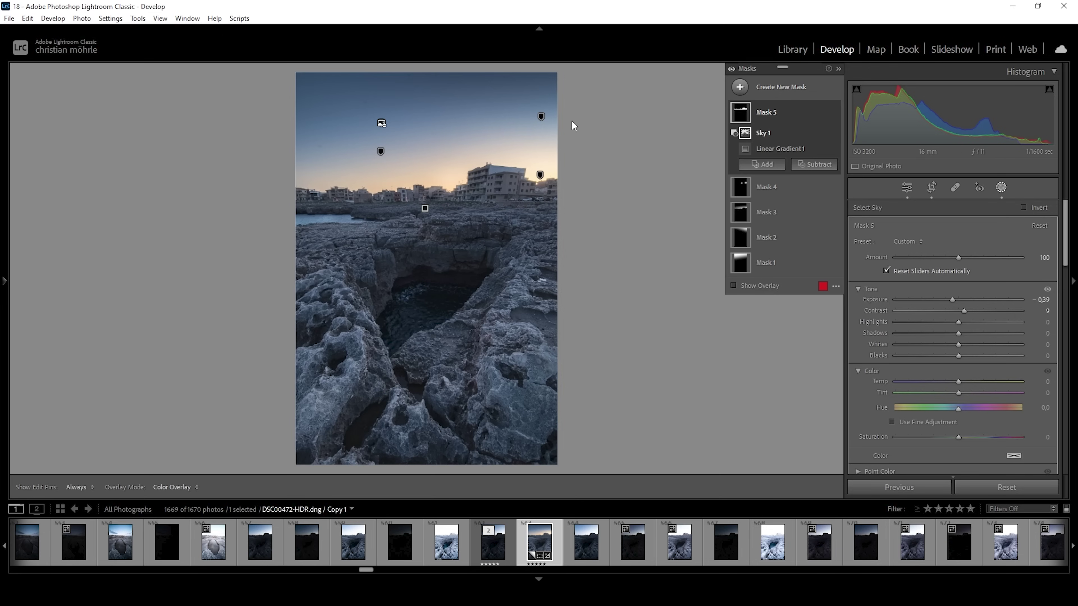
pyautogui.click(738, 85)
# - Fit a rotated radial mask over the rock pool with Shadows 55 and Exposure 0.50
pyautogui.click(804, 220)
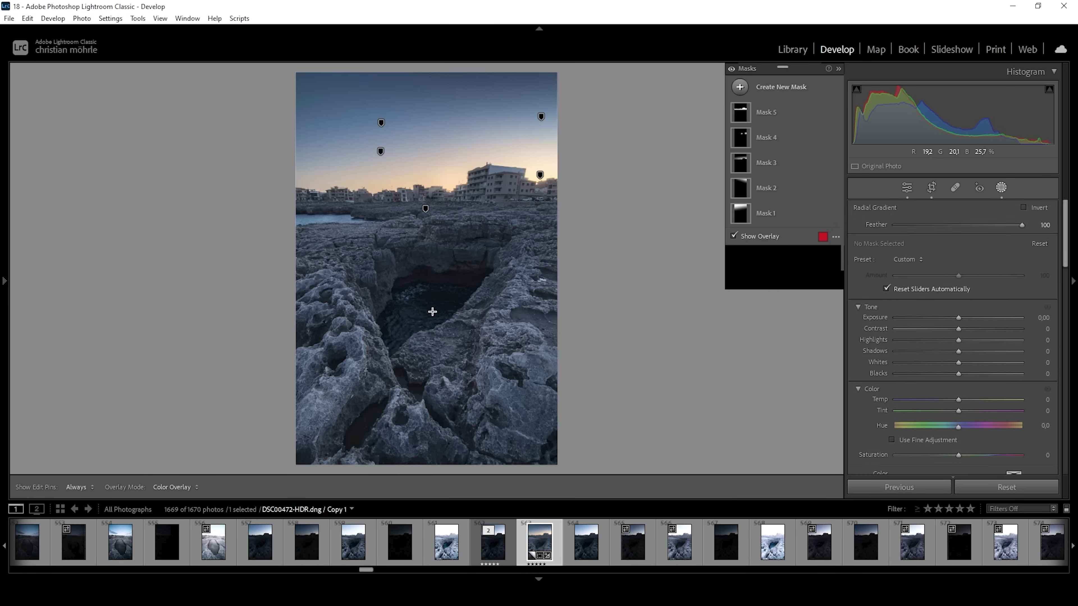
pyautogui.moveTo(431, 311); pyautogui.dragTo(527, 417)
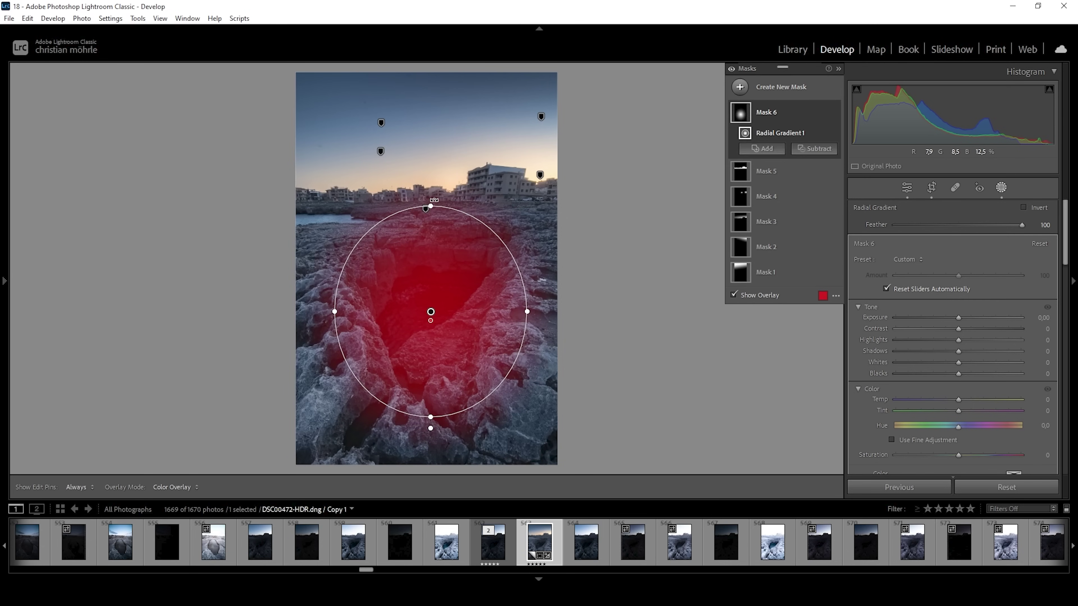
pyautogui.moveTo(442, 193); pyautogui.dragTo(510, 217)
pyautogui.moveTo(434, 299)
pyautogui.mouseDown()
pyautogui.moveTo(439, 280)
pyautogui.moveTo(426, 290)
pyautogui.mouseUp()
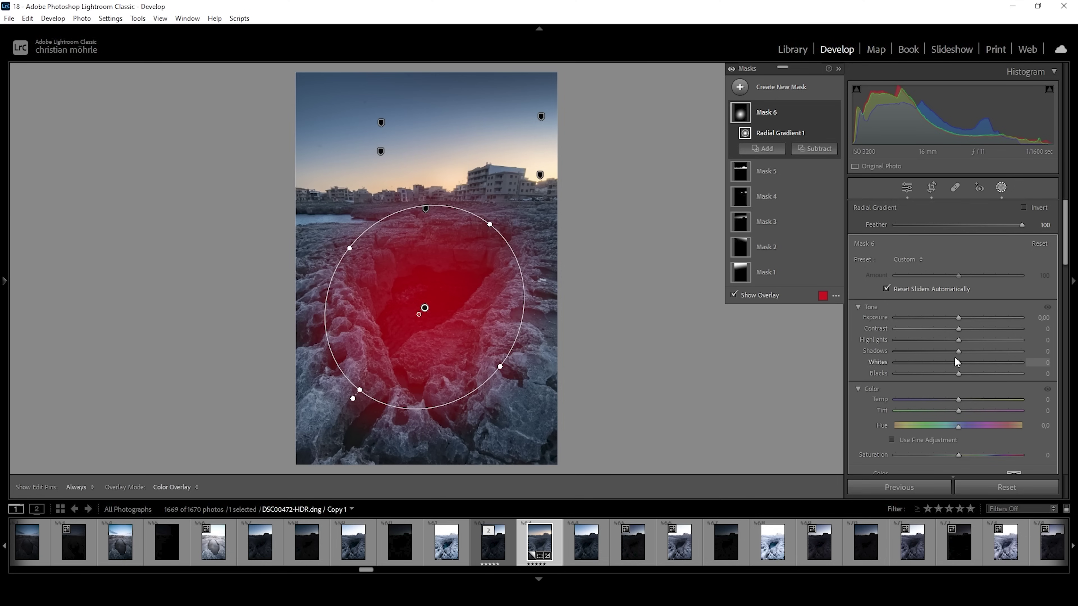
pyautogui.moveTo(957, 352); pyautogui.dragTo(998, 357)
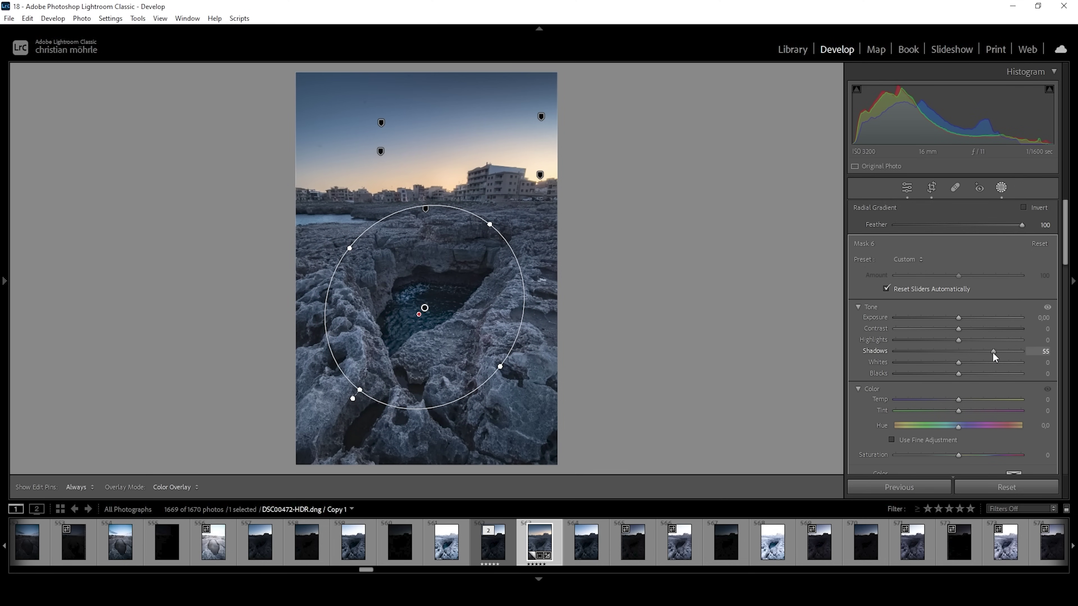
pyautogui.moveTo(991, 352); pyautogui.dragTo(992, 352)
pyautogui.moveTo(959, 317); pyautogui.dragTo(968, 317)
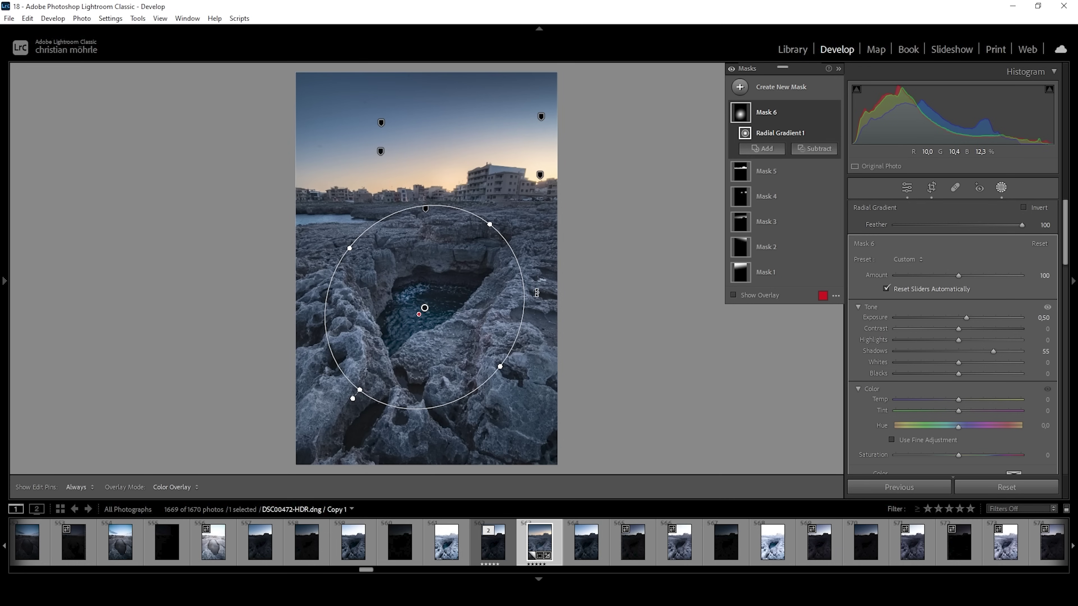
# - Start a new linear gradient mask (M) over the lower rocks
pyautogui.rightClick(766, 221)
pyautogui.click(788, 218)
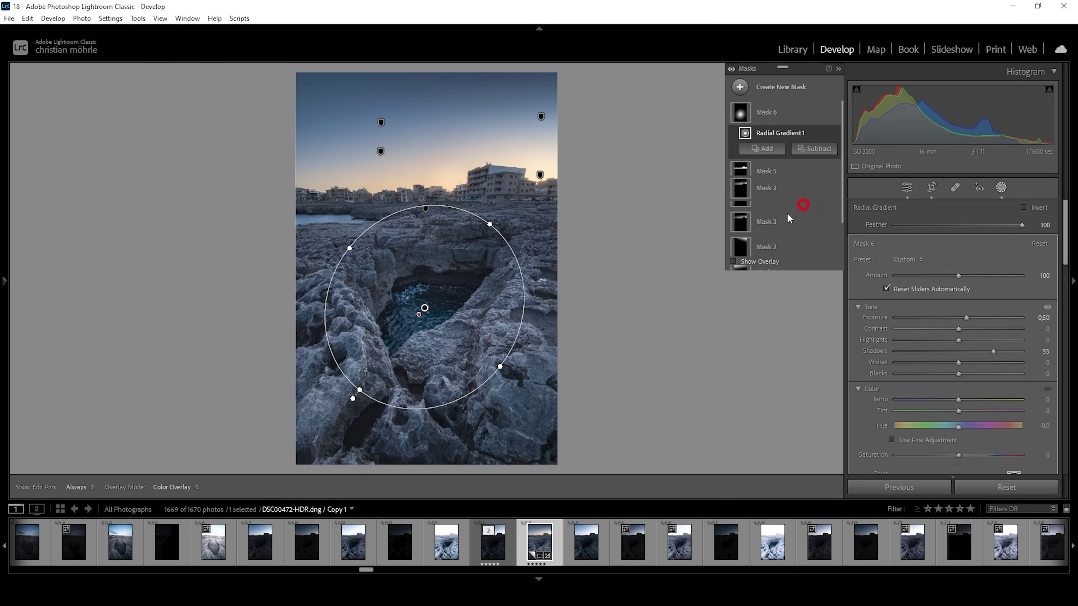
pyautogui.press('m')
pyautogui.moveTo(416, 384); pyautogui.dragTo(419, 220)
# - Subtract a reshaped radial ellipse around the rock pool, then set Exposure -0.29 and Whites -100
pyautogui.click(812, 149)
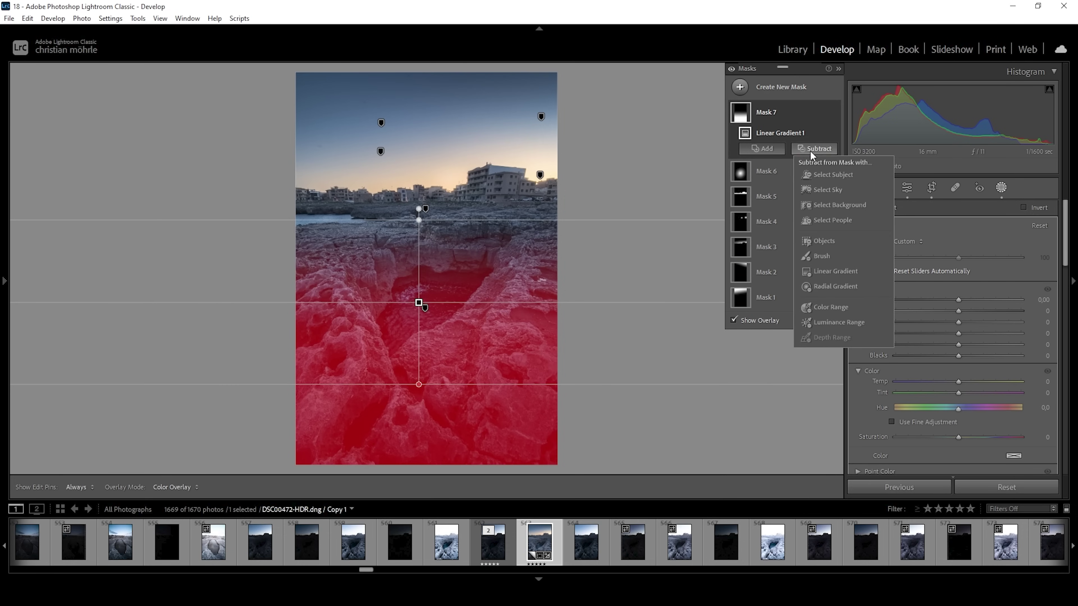
pyautogui.click(827, 286)
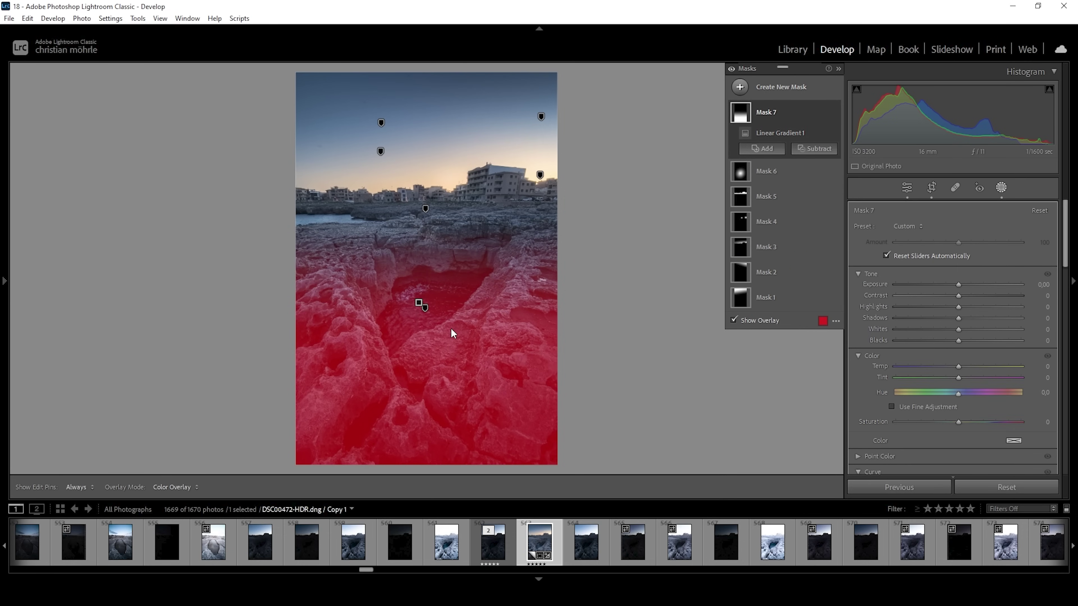
pyautogui.moveTo(412, 279); pyautogui.dragTo(491, 376)
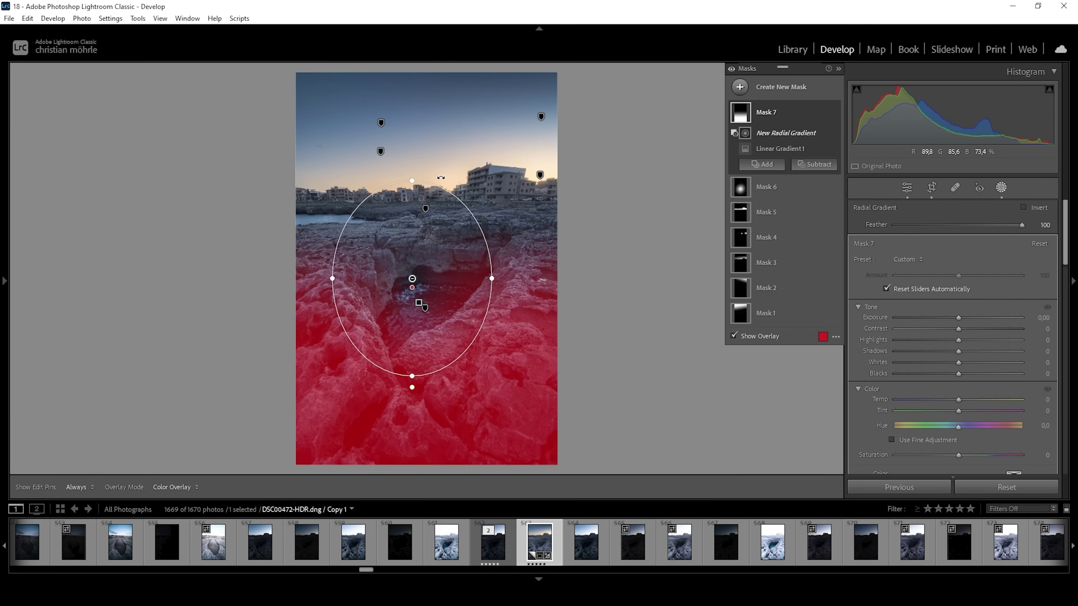
pyautogui.moveTo(441, 177); pyautogui.dragTo(450, 182)
pyautogui.moveTo(399, 248); pyautogui.dragTo(410, 276)
pyautogui.moveTo(411, 353); pyautogui.dragTo(441, 322)
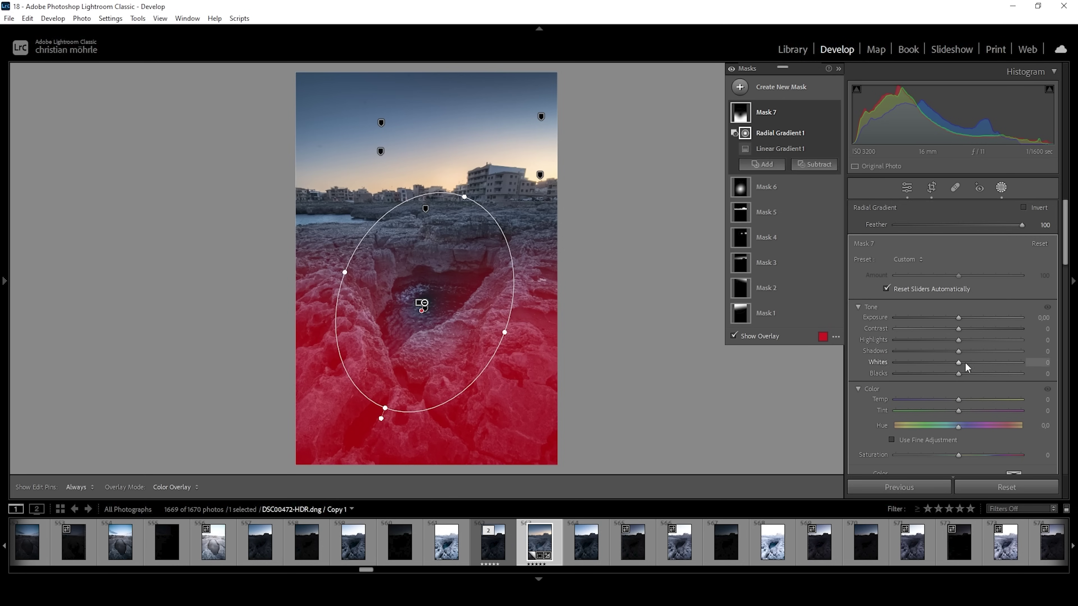
pyautogui.moveTo(956, 318); pyautogui.dragTo(953, 316)
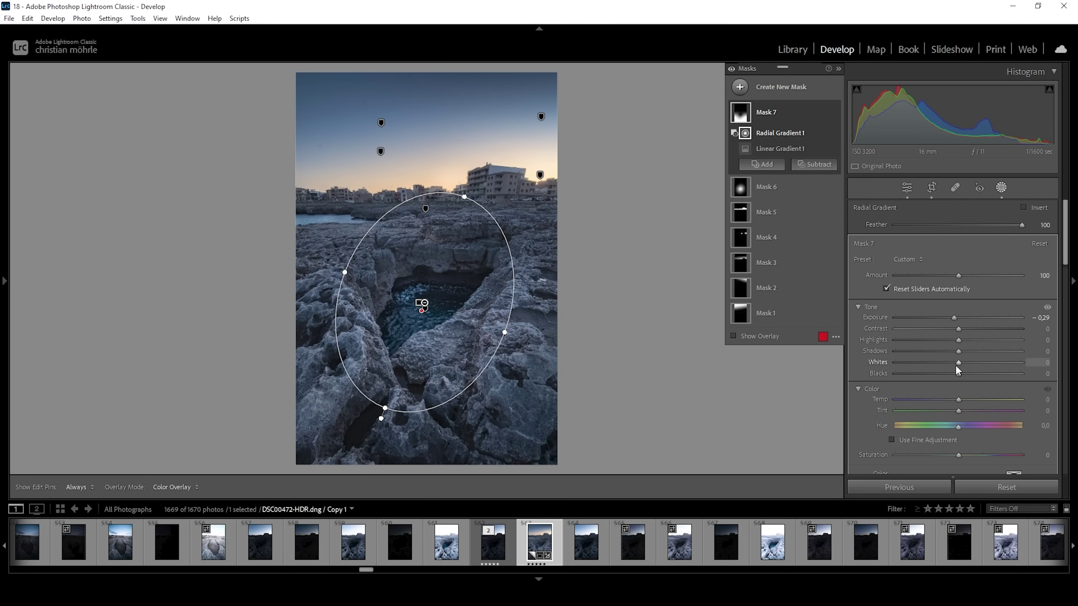
pyautogui.moveTo(958, 363); pyautogui.dragTo(772, 353)
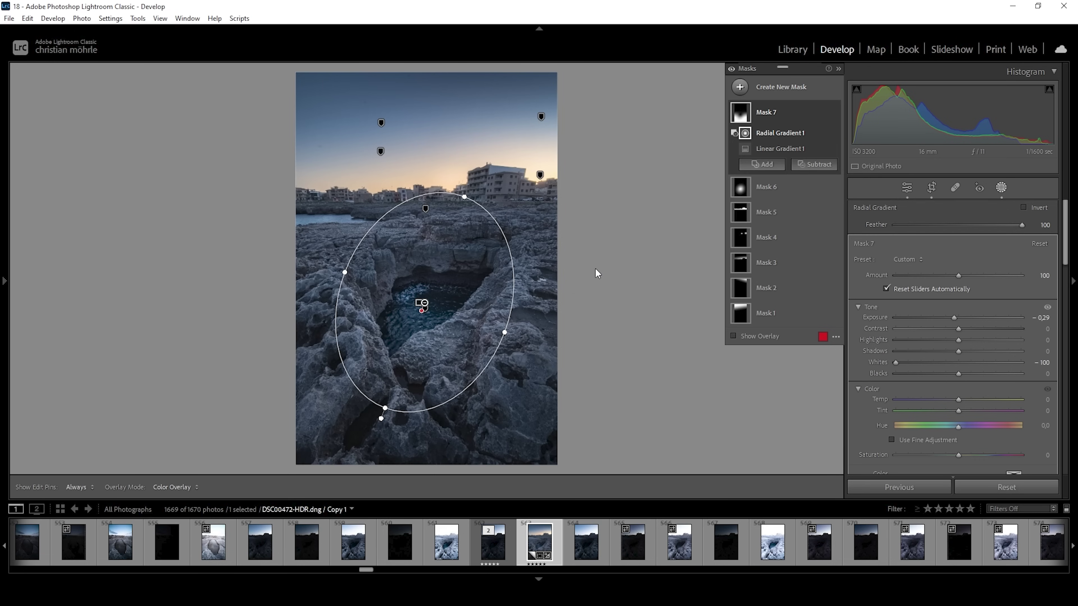
# - Create a luminance range mask sampled from the rocks, with range 60/77–100/100
pyautogui.click(740, 87)
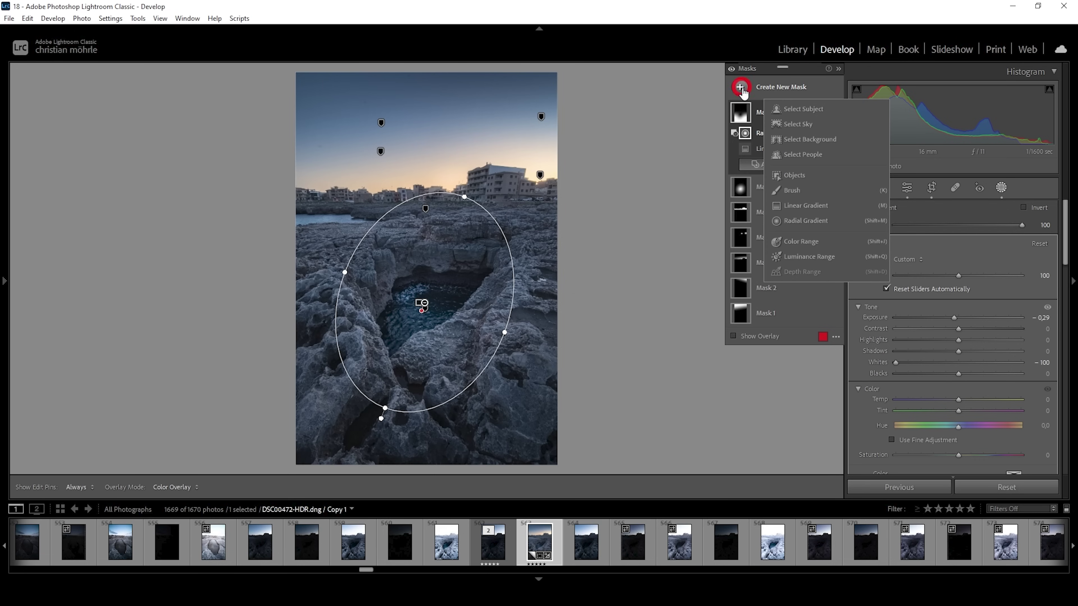
pyautogui.click(806, 257)
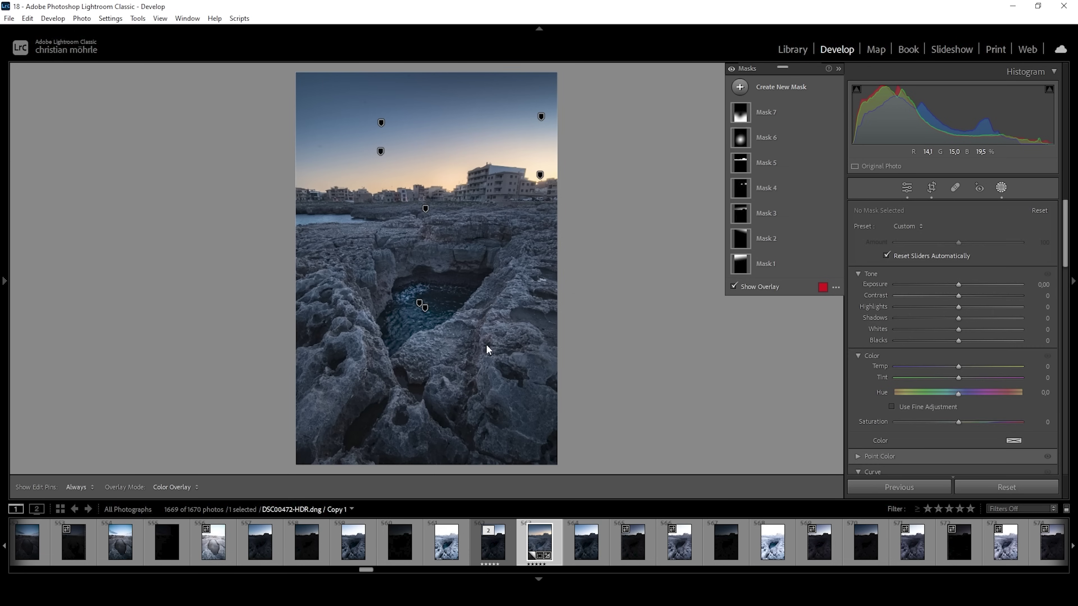
pyautogui.click(359, 332)
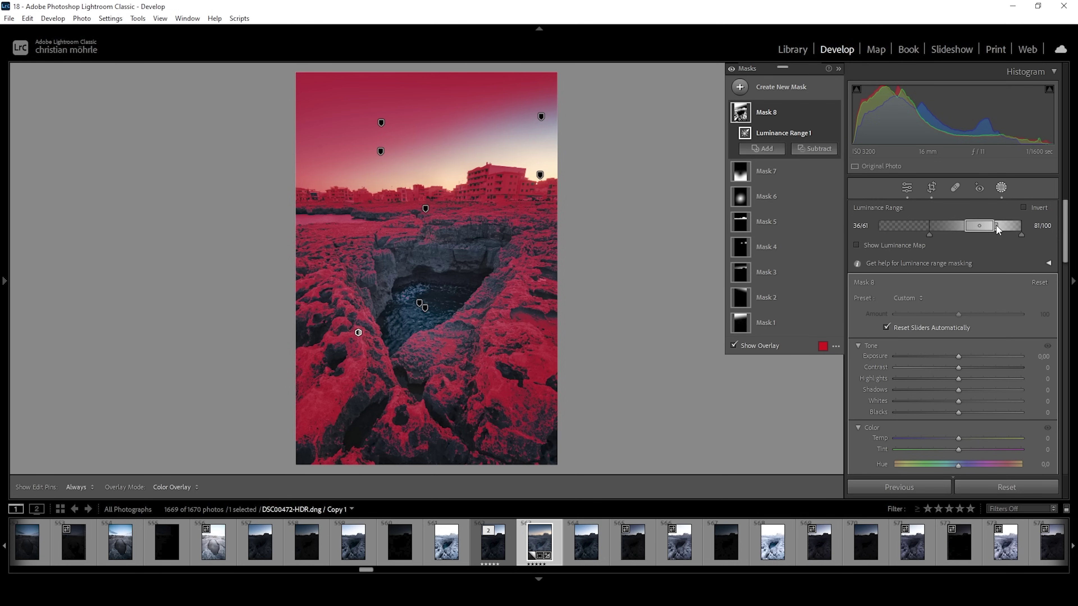
pyautogui.moveTo(998, 230); pyautogui.dragTo(1045, 237)
pyautogui.moveTo(966, 228)
pyautogui.mouseDown()
pyautogui.moveTo(981, 229)
pyautogui.moveTo(931, 234)
pyautogui.moveTo(986, 230)
pyautogui.mouseUp()
pyautogui.hotkey('shift', 'w')
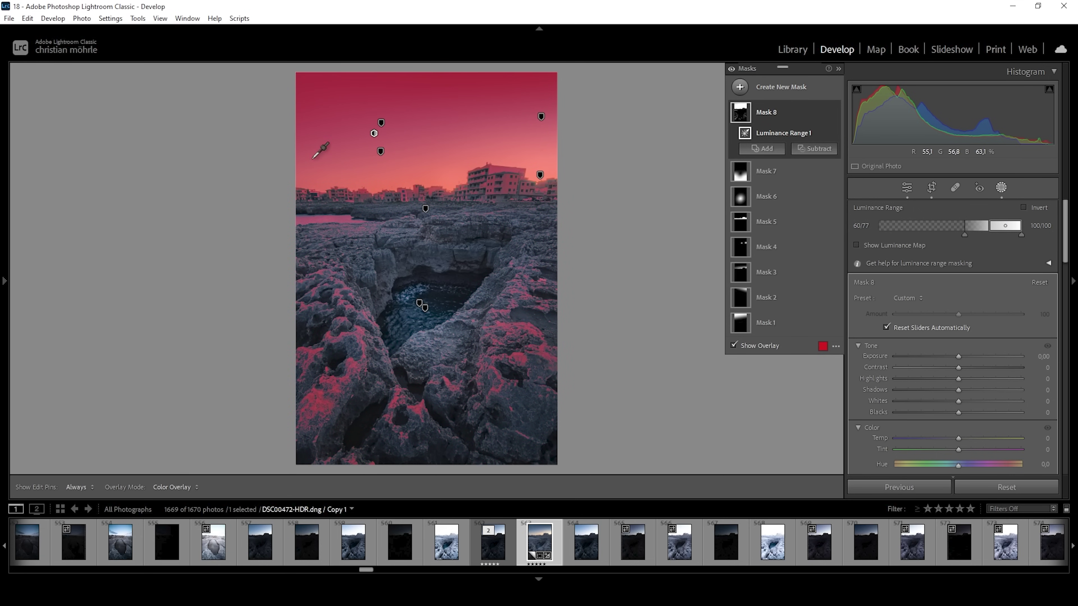
# - Subtract a top-down linear gradient to exclude sky and town, and set Exposure 0.39
pyautogui.click(816, 149)
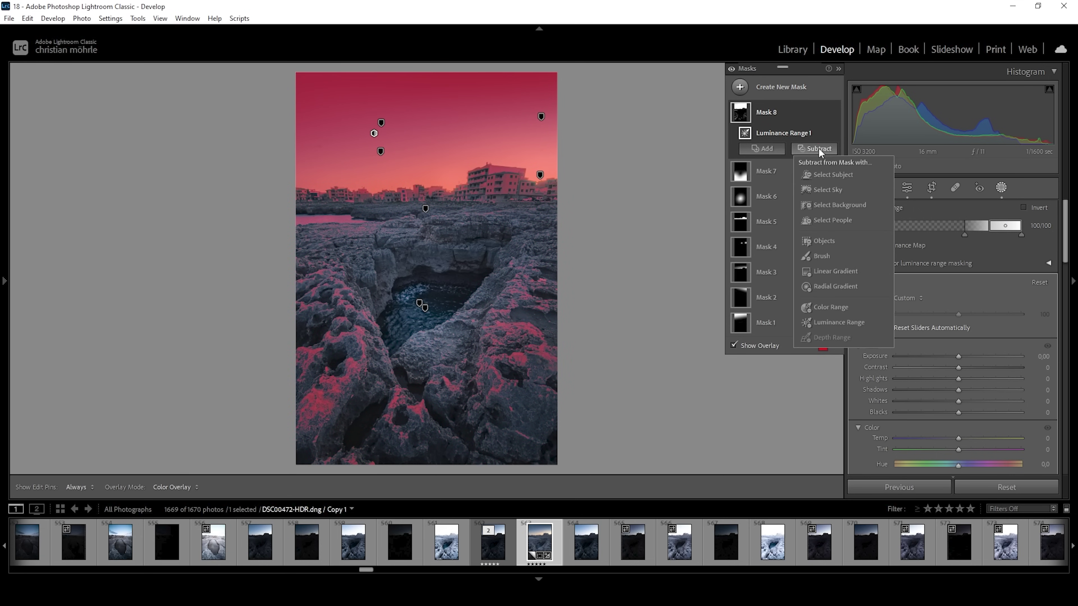
pyautogui.click(835, 271)
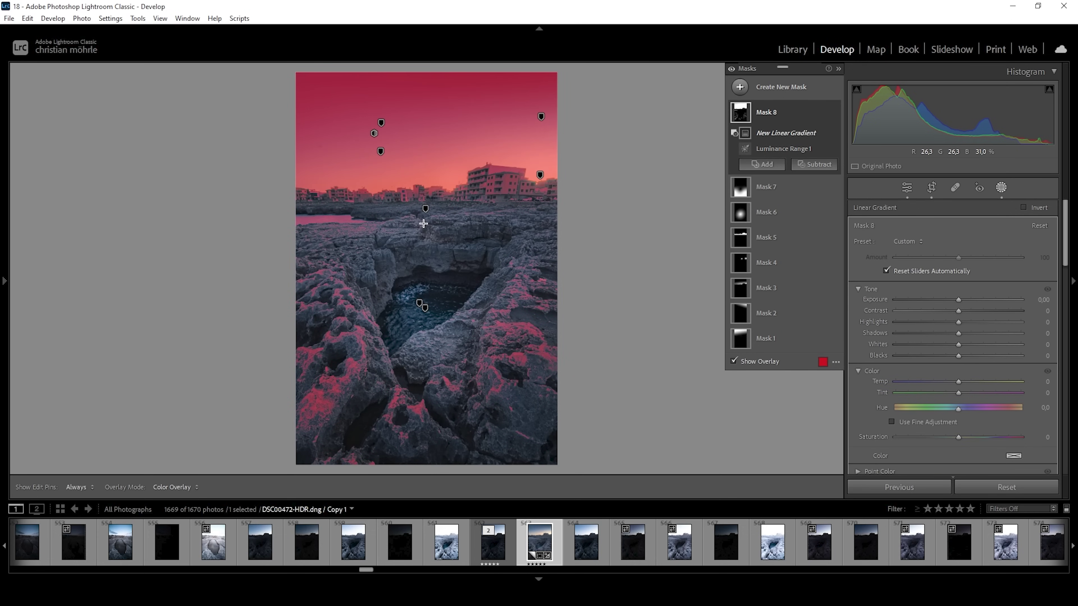
pyautogui.moveTo(421, 222); pyautogui.dragTo(418, 292)
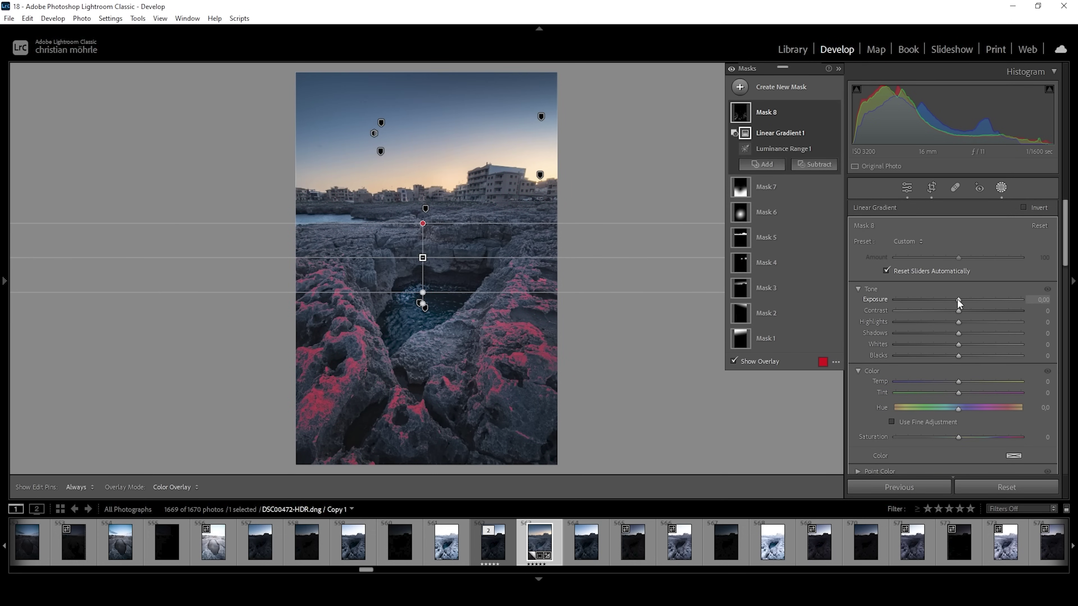
pyautogui.moveTo(958, 299); pyautogui.dragTo(963, 299)
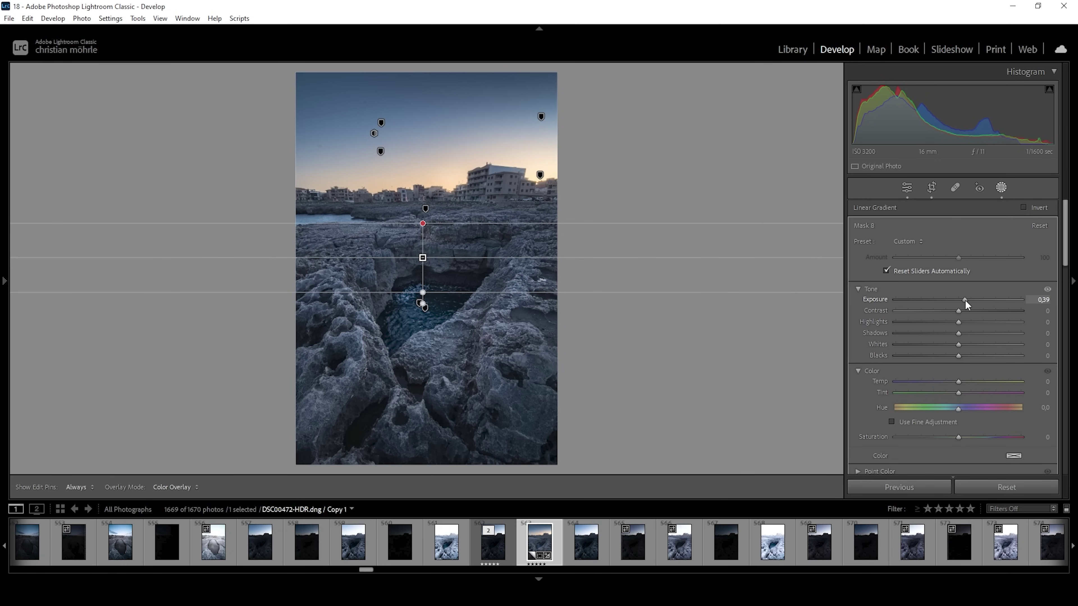
pyautogui.moveTo(965, 300); pyautogui.dragTo(965, 300)
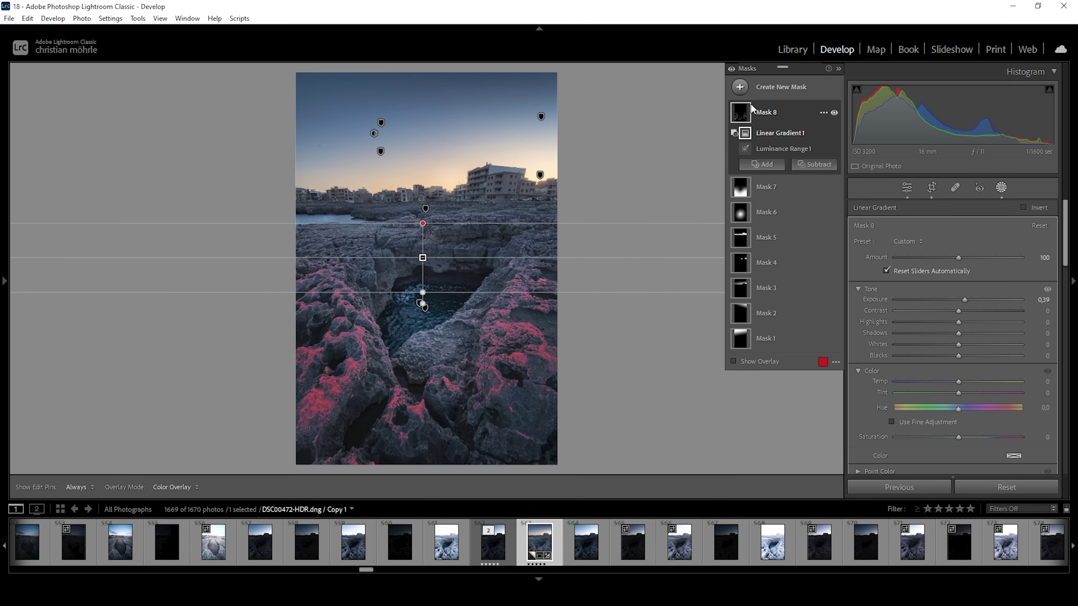
# - Compare the image with masks off and on, then exit masking back to Basic
pyautogui.click(730, 69)
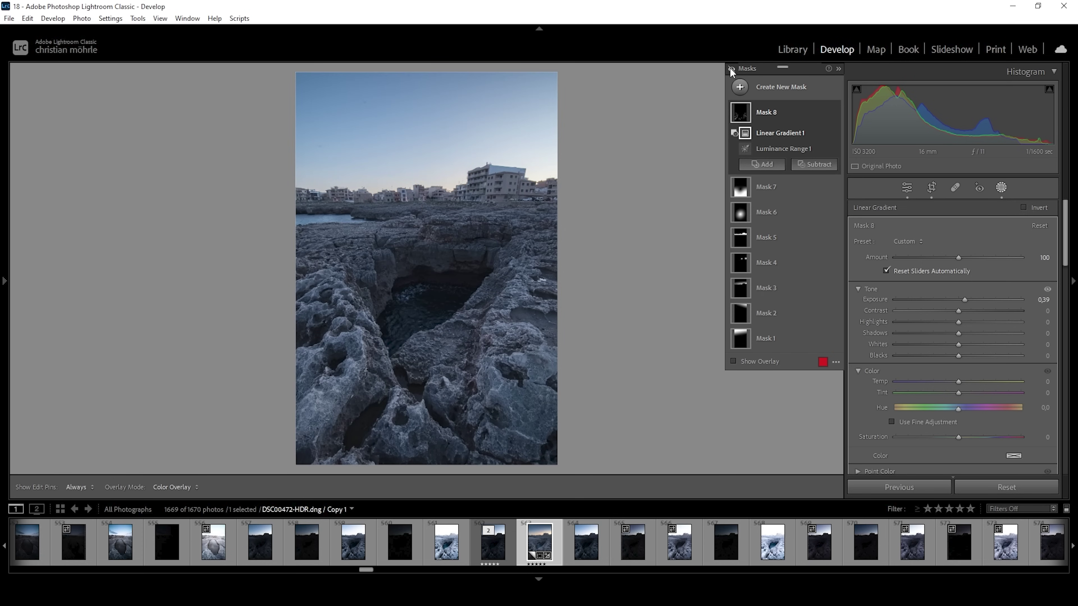
pyautogui.click(731, 69)
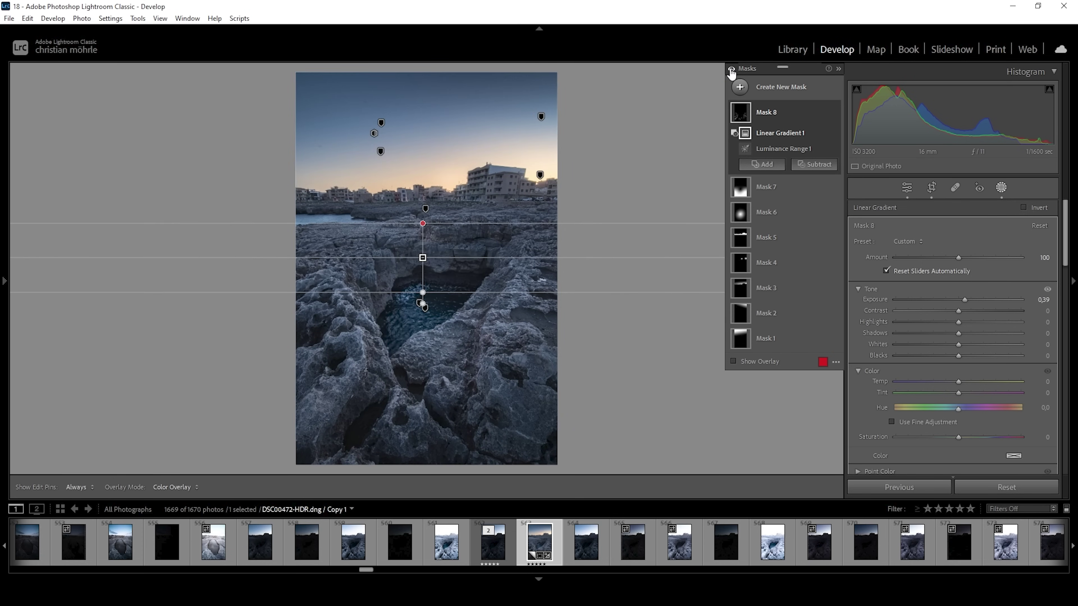
pyautogui.click(730, 70)
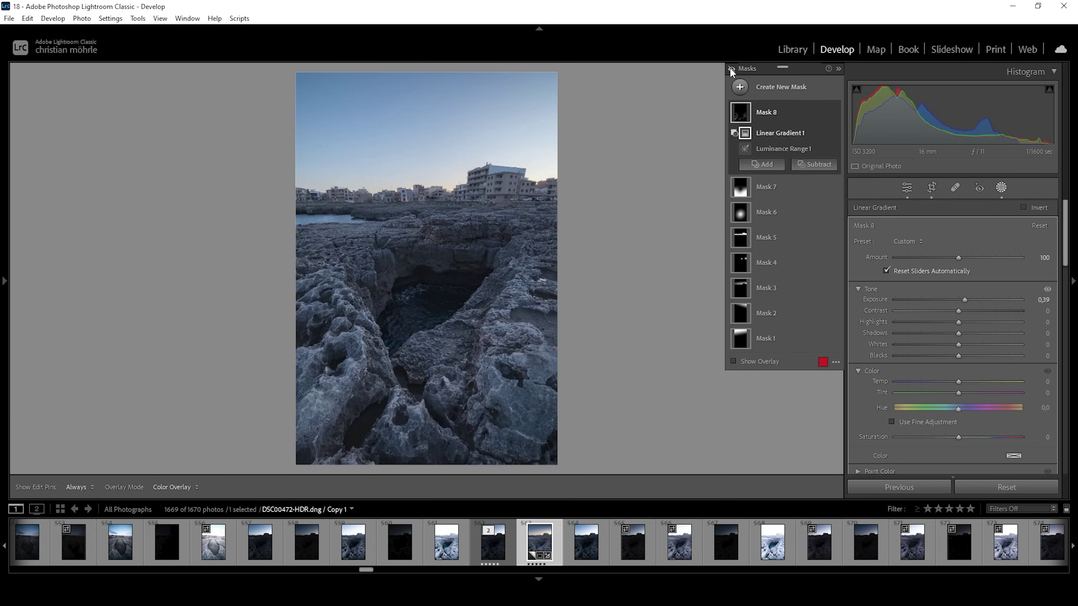
pyautogui.click(906, 187)
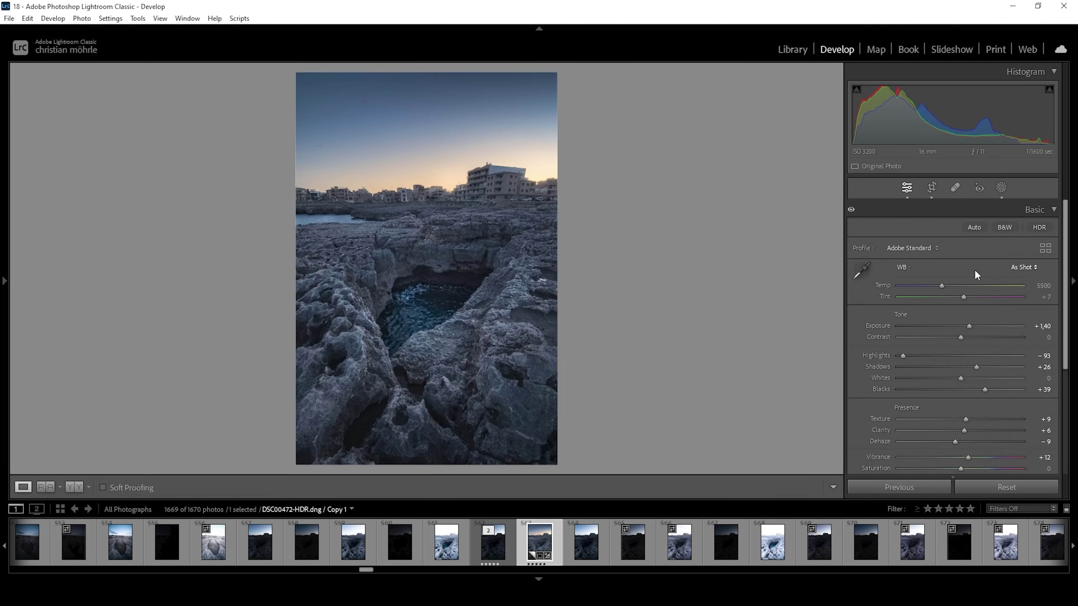
# - Warm the white balance Temp to 6796 and collapse the Basic panel
pyautogui.moveTo(940, 285); pyautogui.dragTo(956, 287)
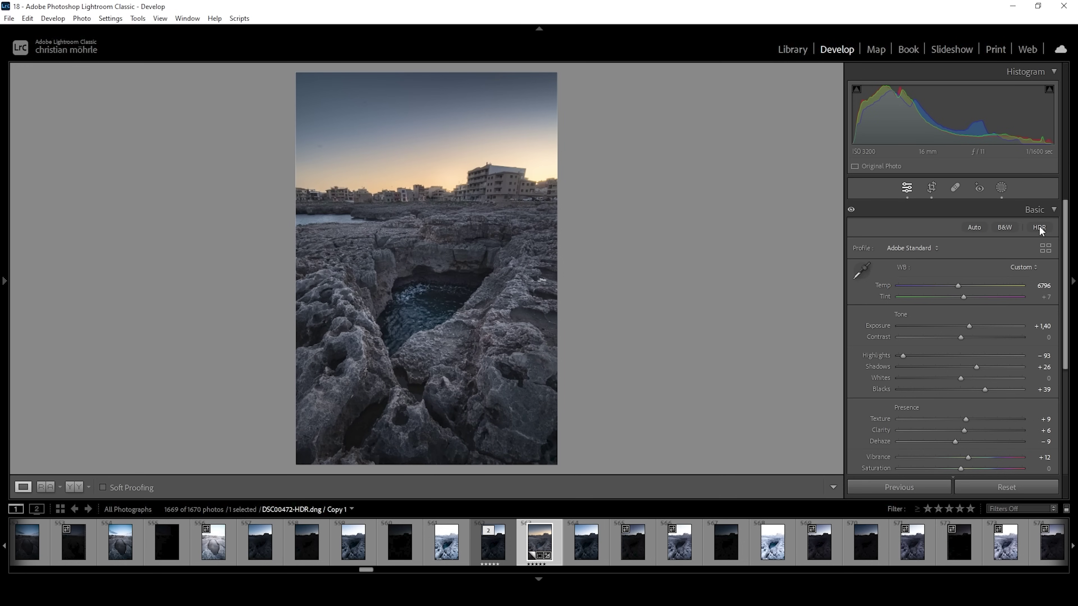
pyautogui.click(1050, 210)
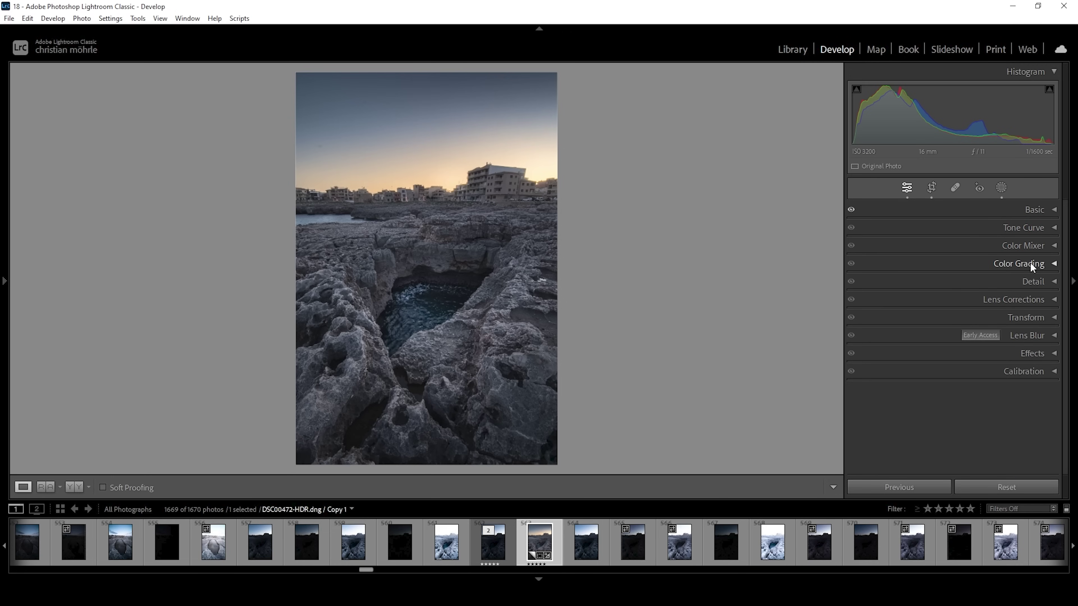
# - Give the Color Grading highlights Hue 32 and Saturation 81
pyautogui.click(1046, 266)
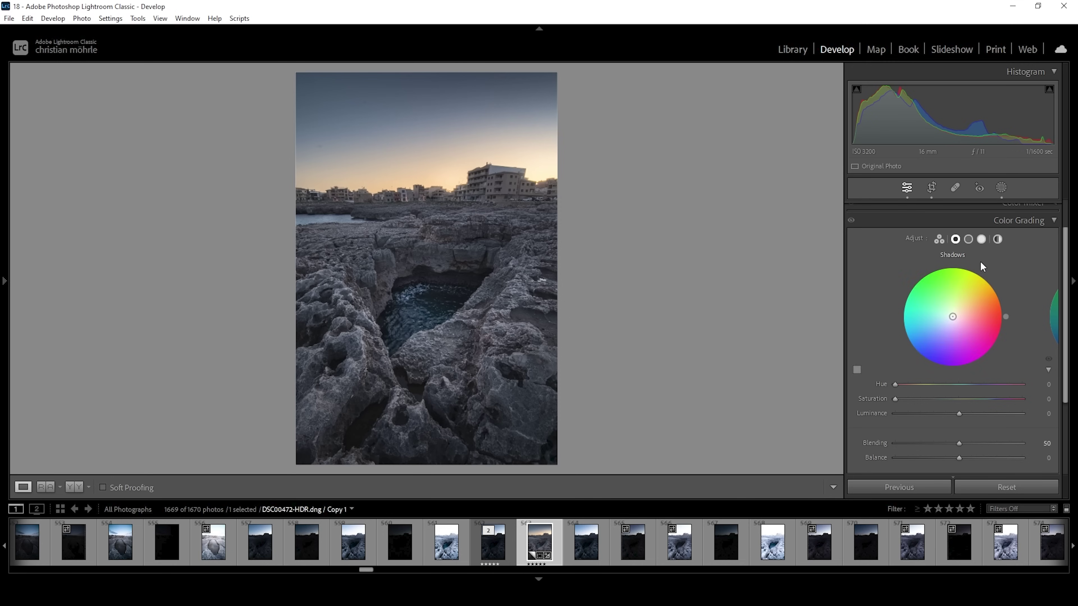
pyautogui.click(981, 240)
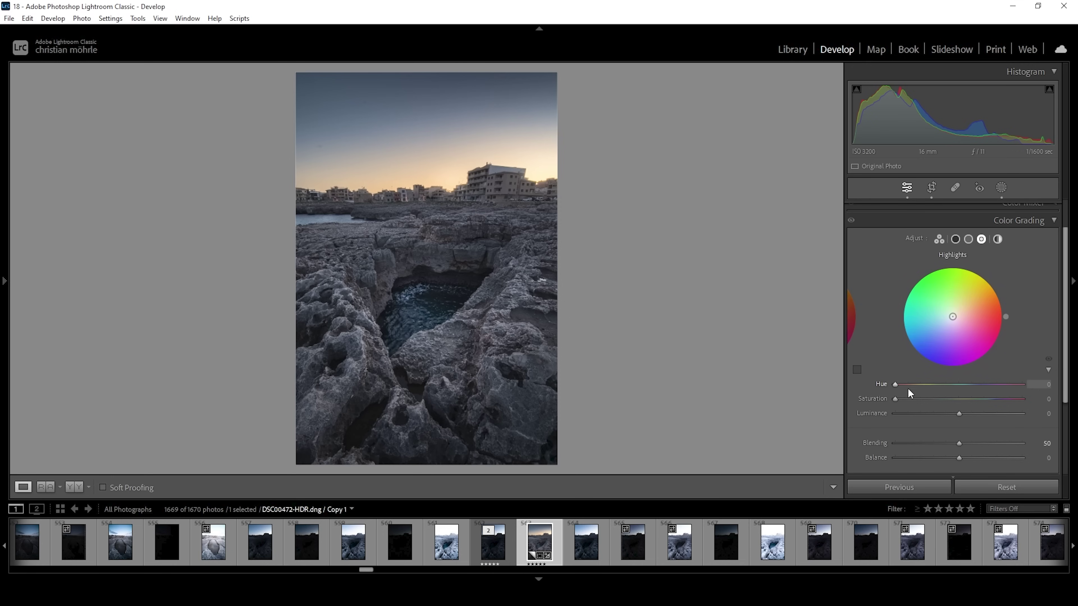
pyautogui.moveTo(894, 384); pyautogui.dragTo(905, 385)
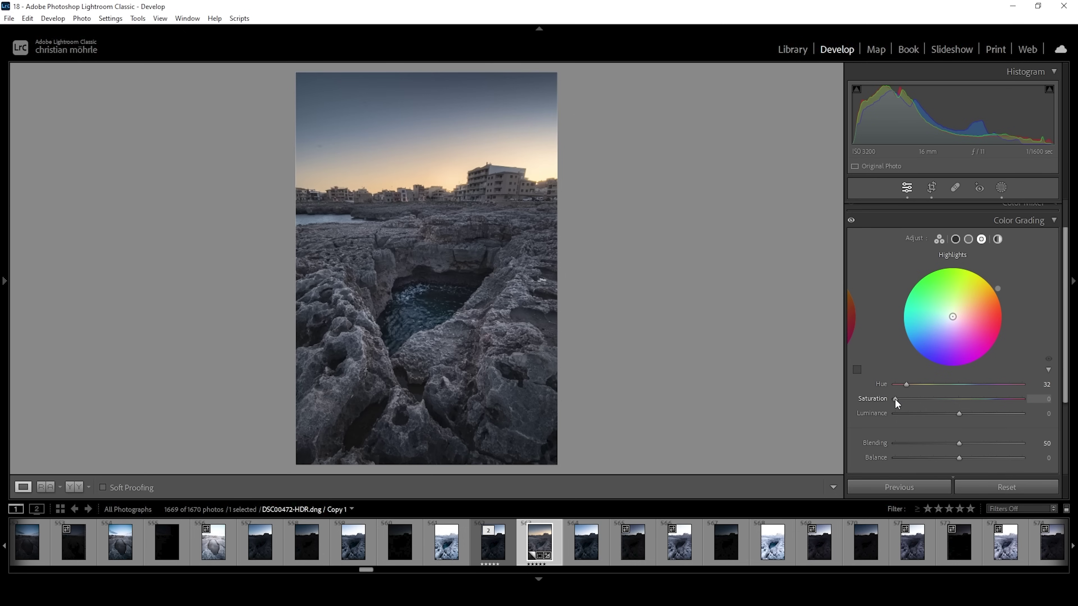
pyautogui.moveTo(895, 400); pyautogui.dragTo(997, 405)
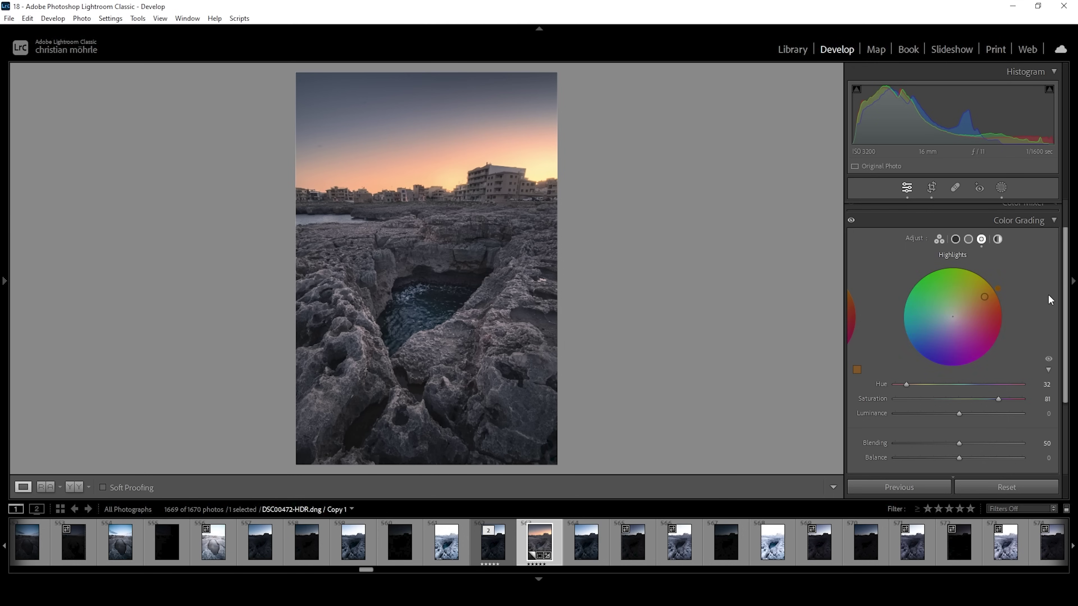
# - Set the Color Grading midtones to Hue 22 and Saturation 13
pyautogui.click(968, 239)
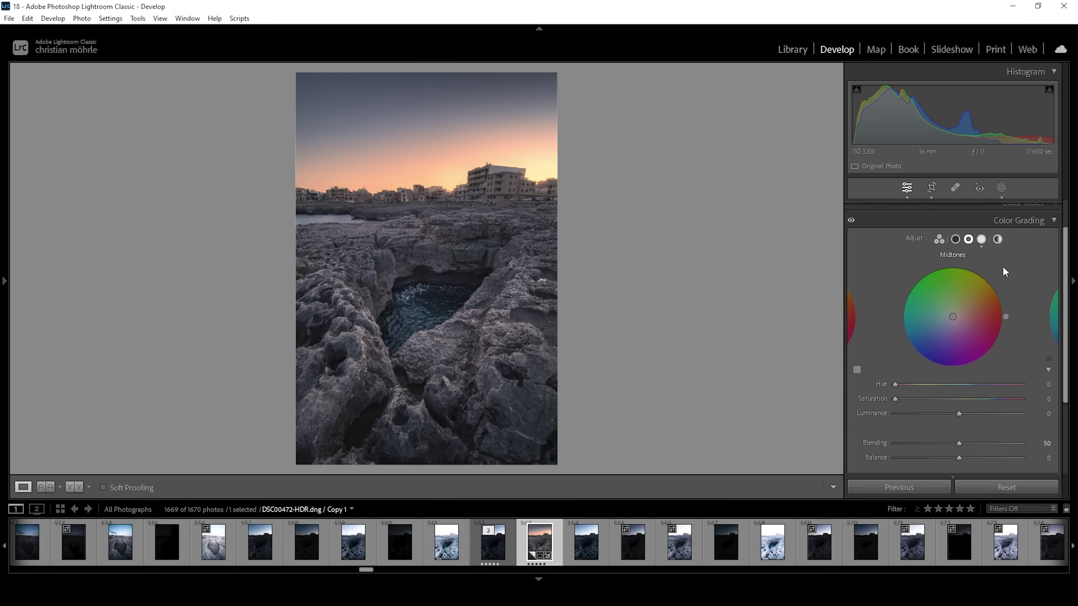
pyautogui.moveTo(895, 384); pyautogui.dragTo(903, 385)
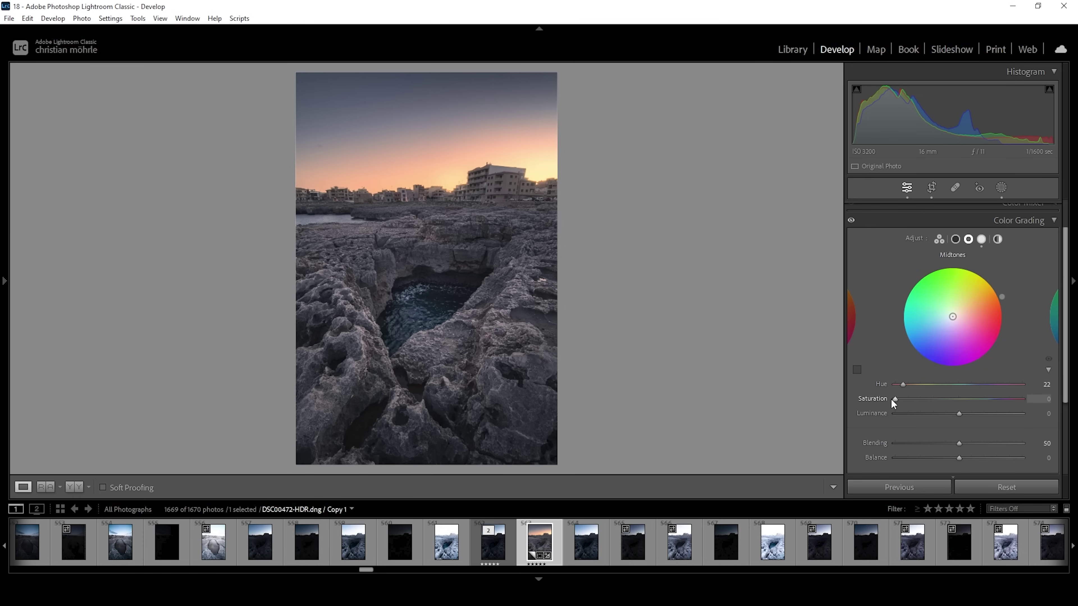
pyautogui.moveTo(894, 399); pyautogui.dragTo(906, 400)
pyautogui.moveTo(908, 399); pyautogui.dragTo(909, 399)
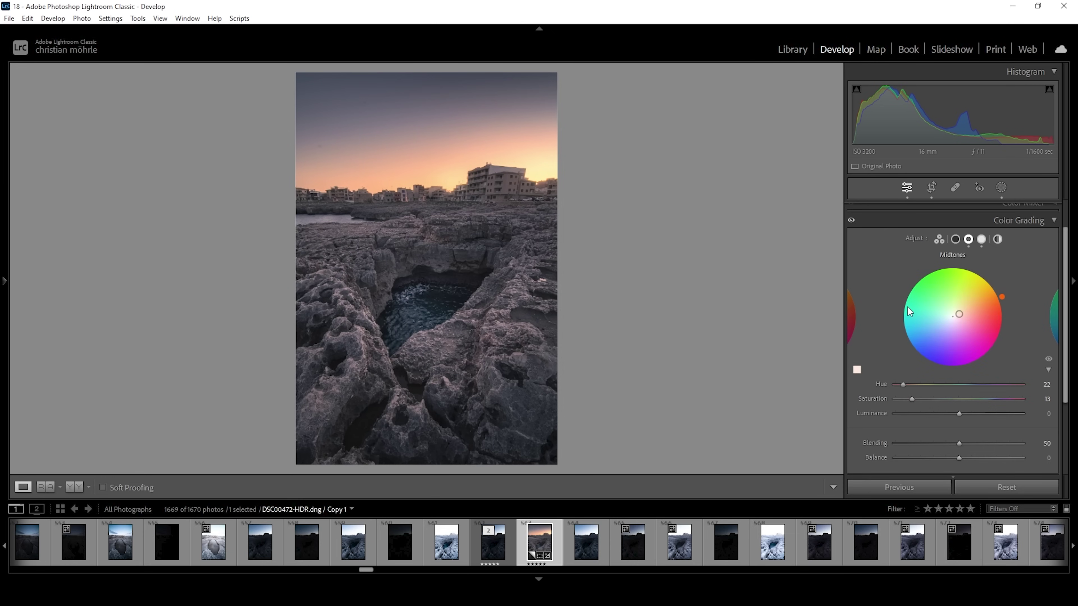
# - Tint the shadows Hue 219 at Saturation 4, then collapse Color Grading
pyautogui.click(955, 240)
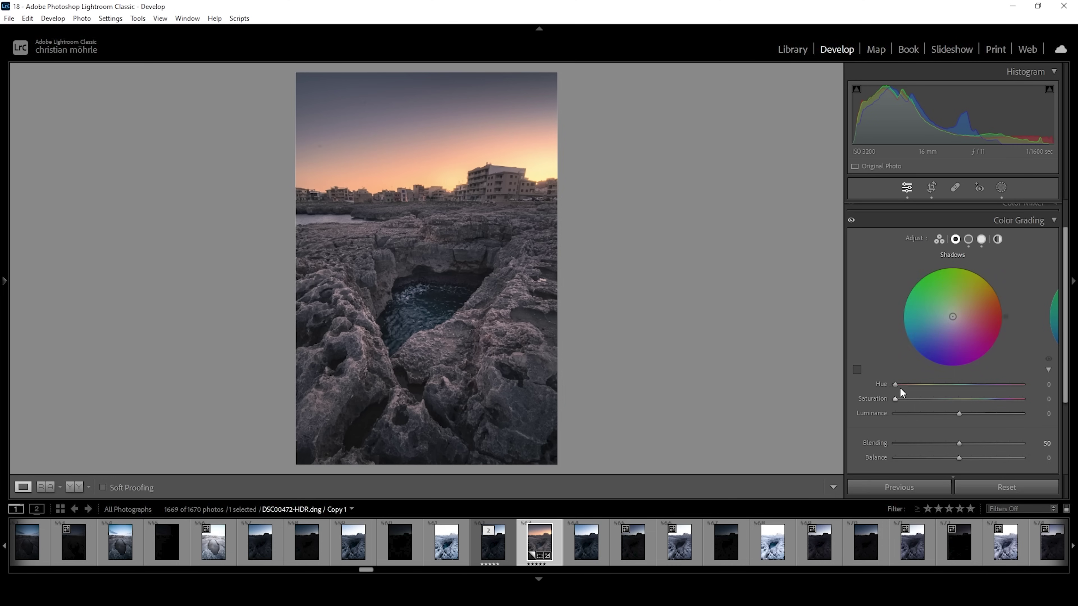
pyautogui.moveTo(897, 384)
pyautogui.mouseDown()
pyautogui.moveTo(979, 394)
pyautogui.moveTo(960, 386)
pyautogui.moveTo(897, 399)
pyautogui.mouseUp()
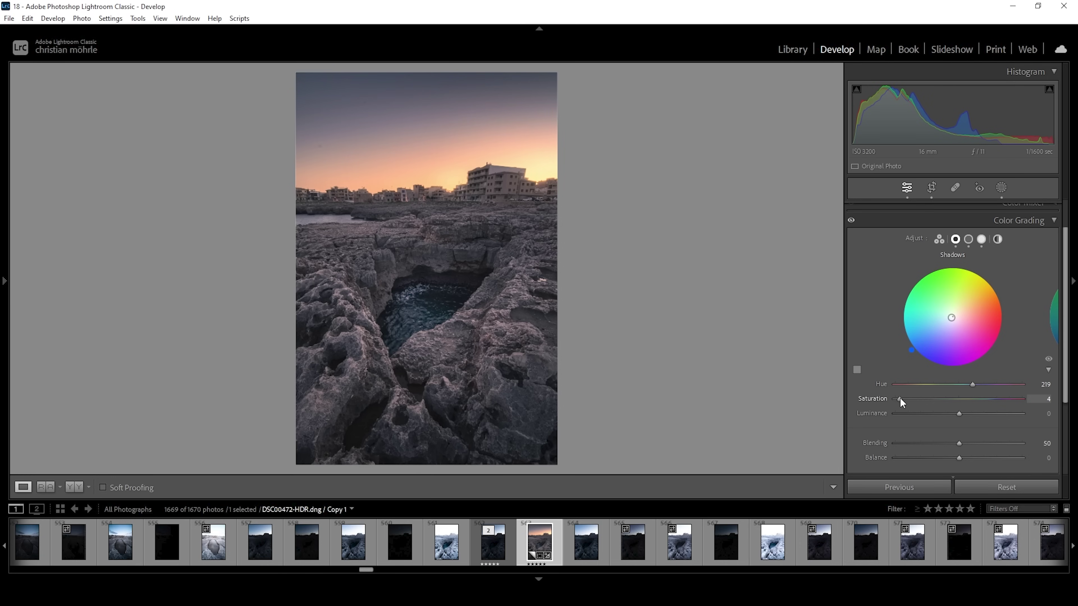
pyautogui.moveTo(899, 398); pyautogui.dragTo(899, 398)
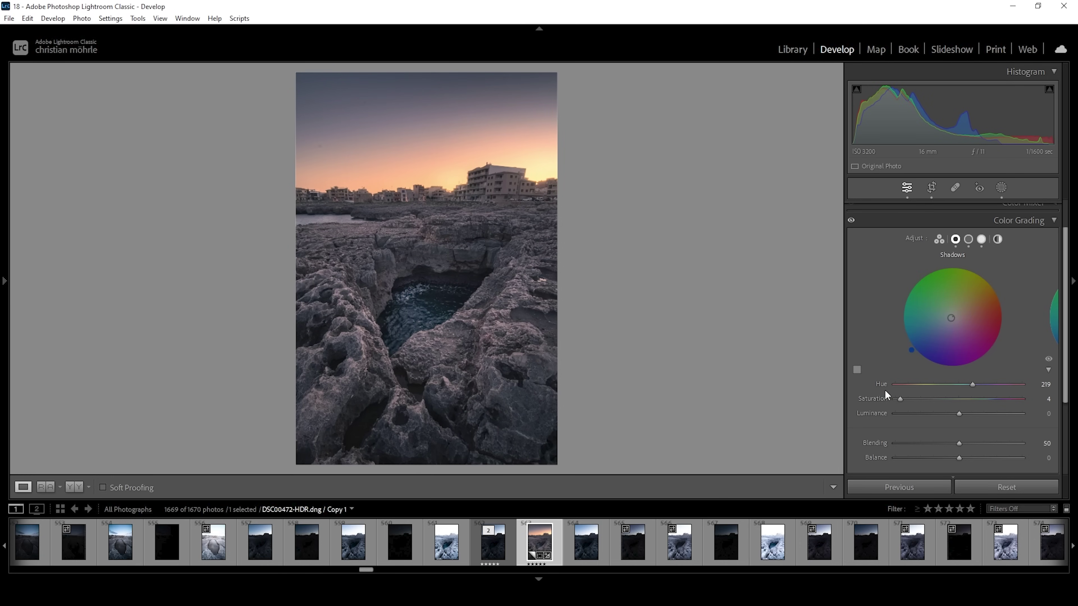
pyautogui.click(1052, 222)
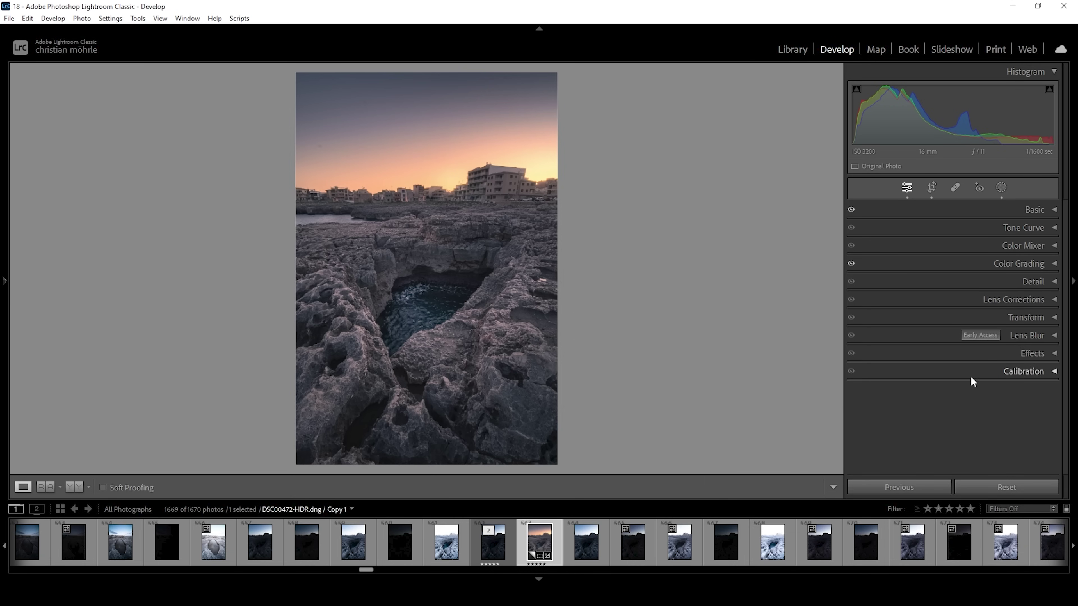
# - In Calibration set Blue Primary hue -13, saturation +36, Green +14 and Red +10 saturation
pyautogui.click(1009, 373)
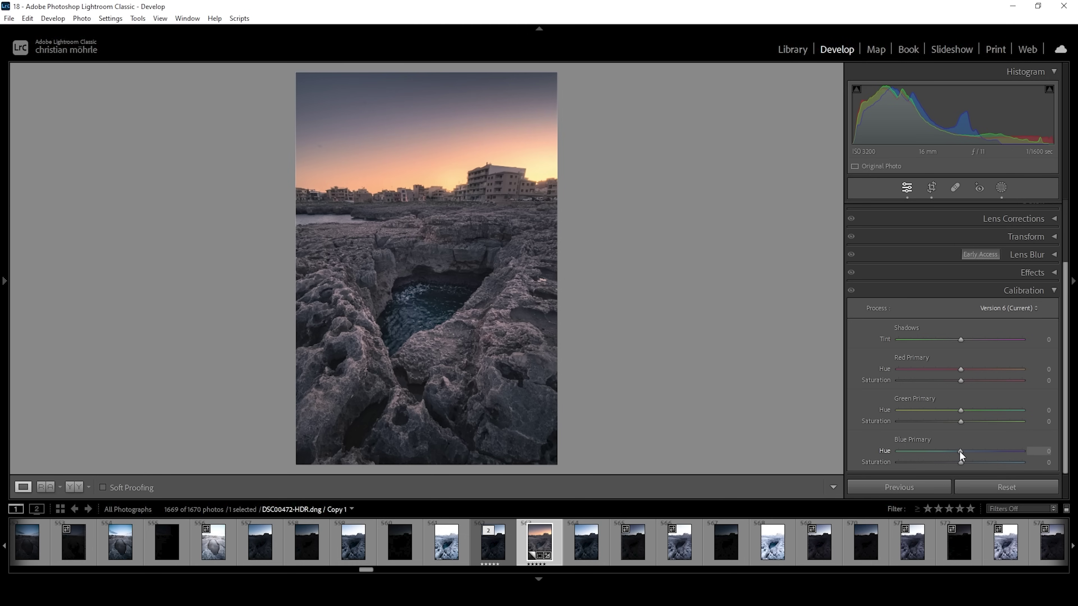
pyautogui.moveTo(960, 450); pyautogui.dragTo(949, 451)
pyautogui.moveTo(962, 463); pyautogui.dragTo(984, 462)
pyautogui.moveTo(960, 421); pyautogui.dragTo(967, 419)
pyautogui.moveTo(962, 380); pyautogui.dragTo(968, 381)
# - Collapse Calibration and apply a Transform Vertical correction of +12
pyautogui.click(1025, 291)
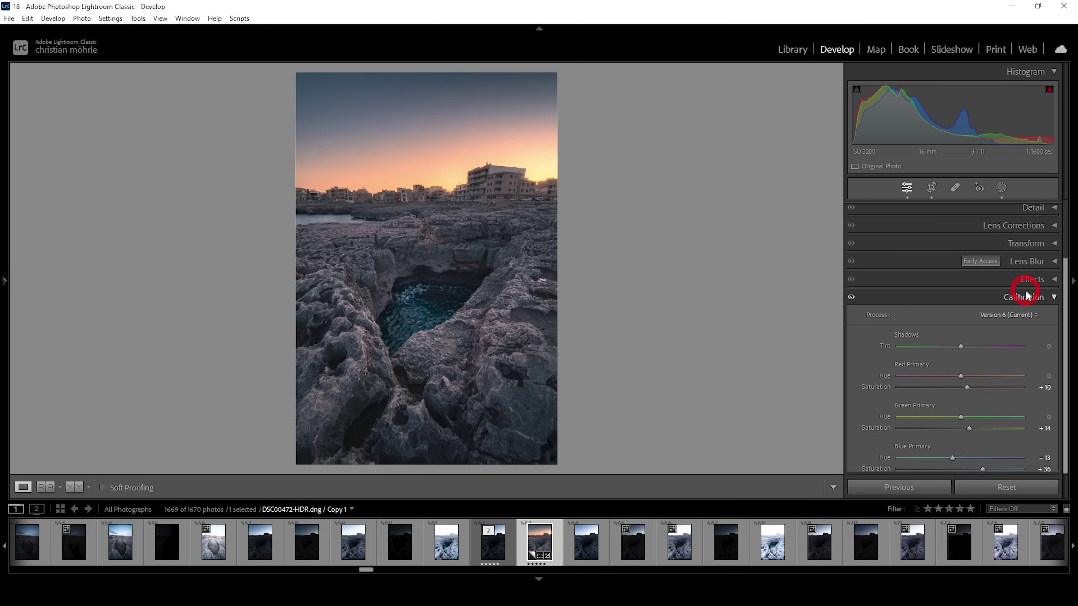
pyautogui.click(1038, 319)
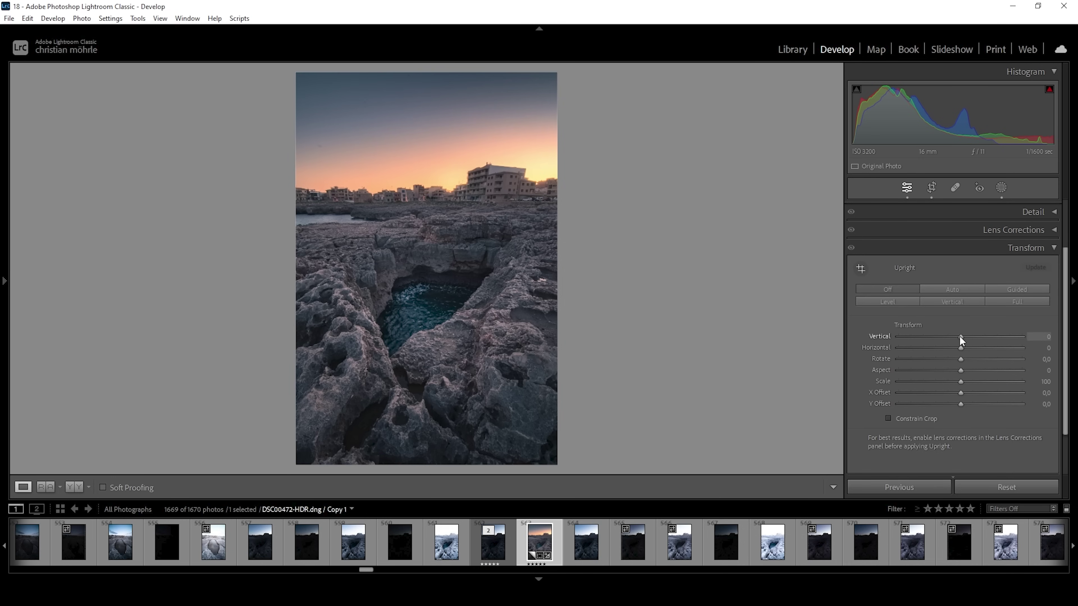
pyautogui.moveTo(959, 336); pyautogui.dragTo(967, 339)
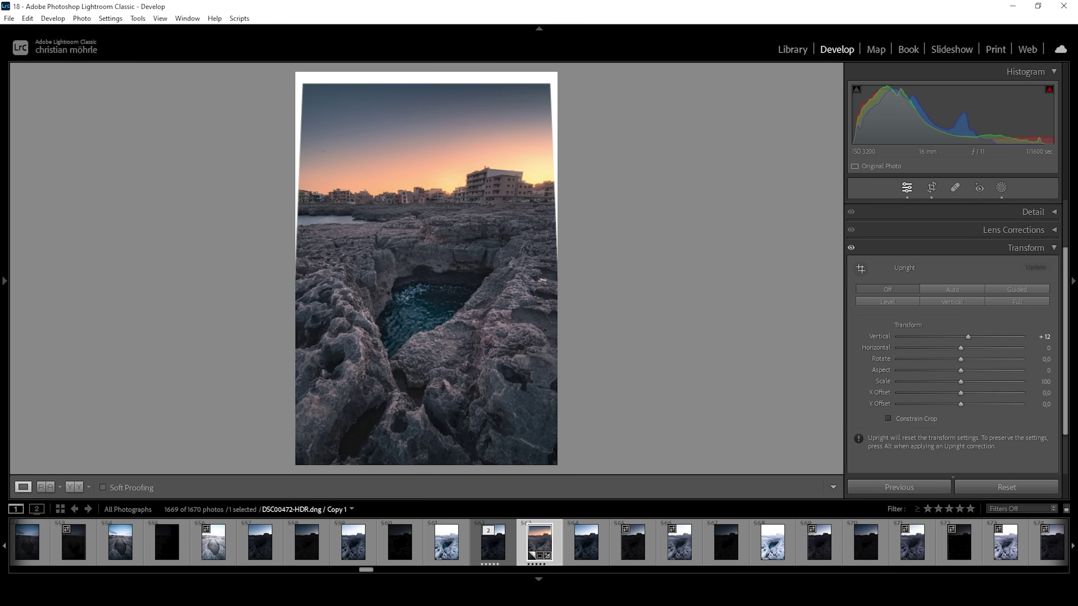
# - Sharpen the photo with amount 73, radius 0.5, detail 100 and masking 79
pyautogui.click(1052, 248)
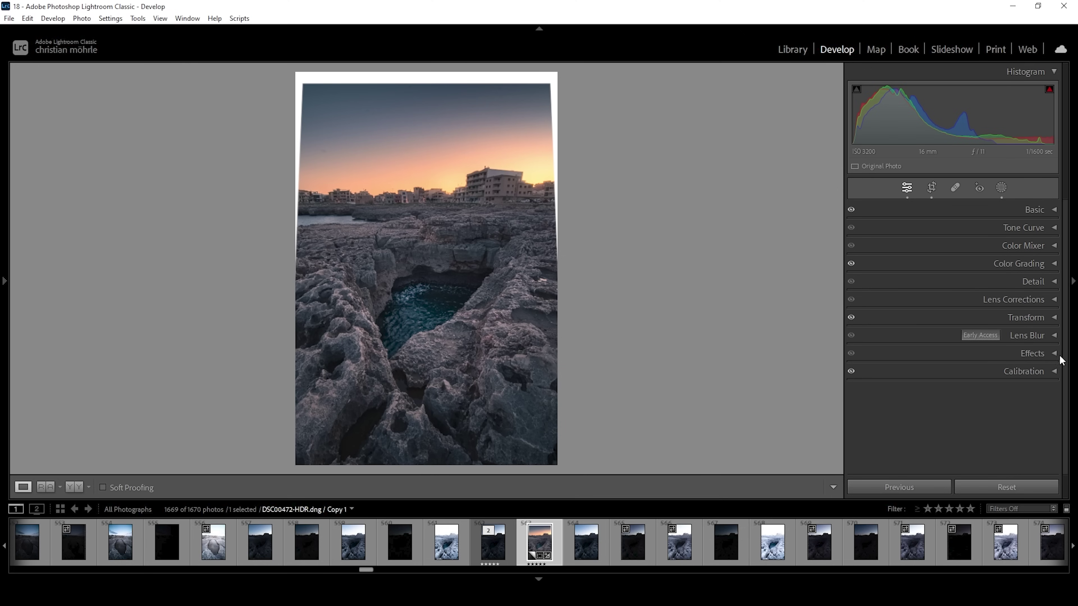
pyautogui.click(1036, 281)
pyautogui.moveTo(923, 353); pyautogui.dragTo(972, 365)
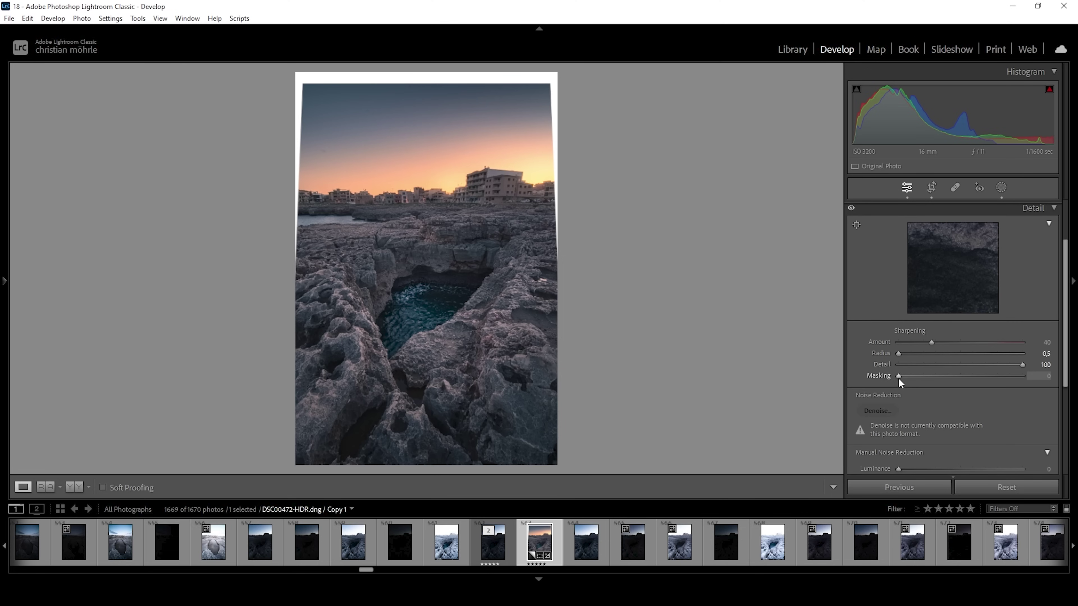
pyautogui.moveTo(898, 376); pyautogui.dragTo(995, 387)
# - Compare the sharpened edit beside the reference photo, then return to the single-photo Loupe view
pyautogui.hotkey('shift', 'r')
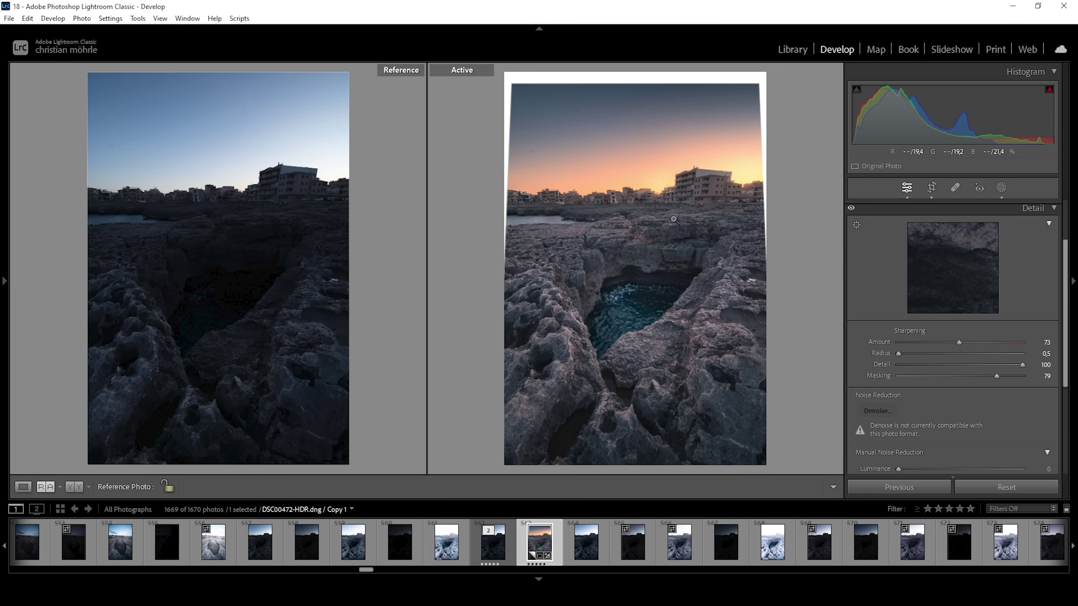
pyautogui.press('d')
pyautogui.moveTo(365, 569); pyautogui.dragTo(389, 575)
# - Sync only the Transform and Crop settings to DSC00512-HDR.dng
pyautogui.keyDown('ctrl'); pyautogui.click(581, 540); pyautogui.keyUp('ctrl')
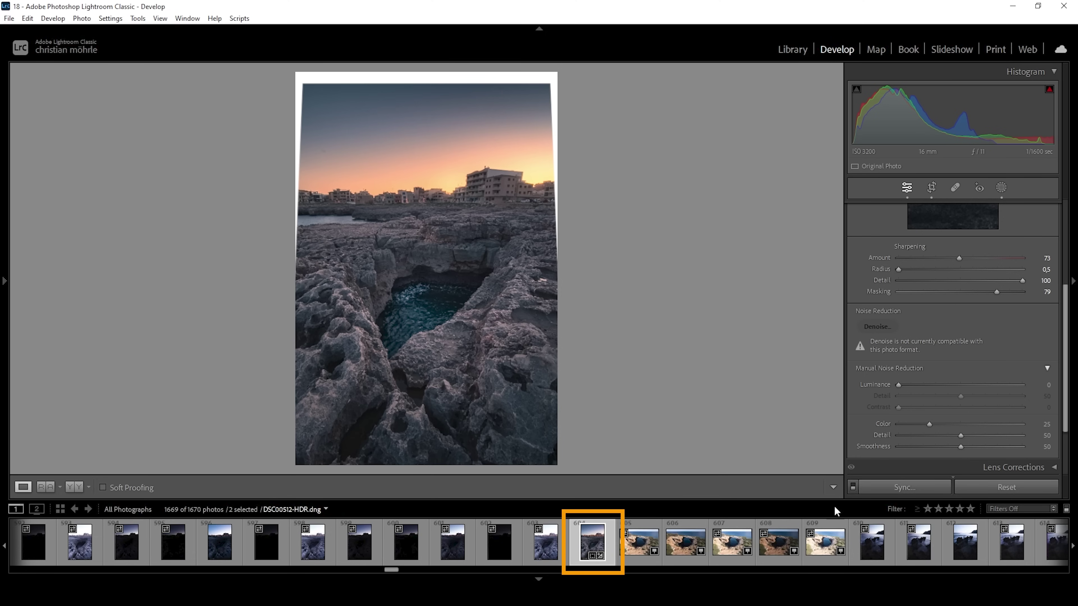
pyautogui.click(903, 488)
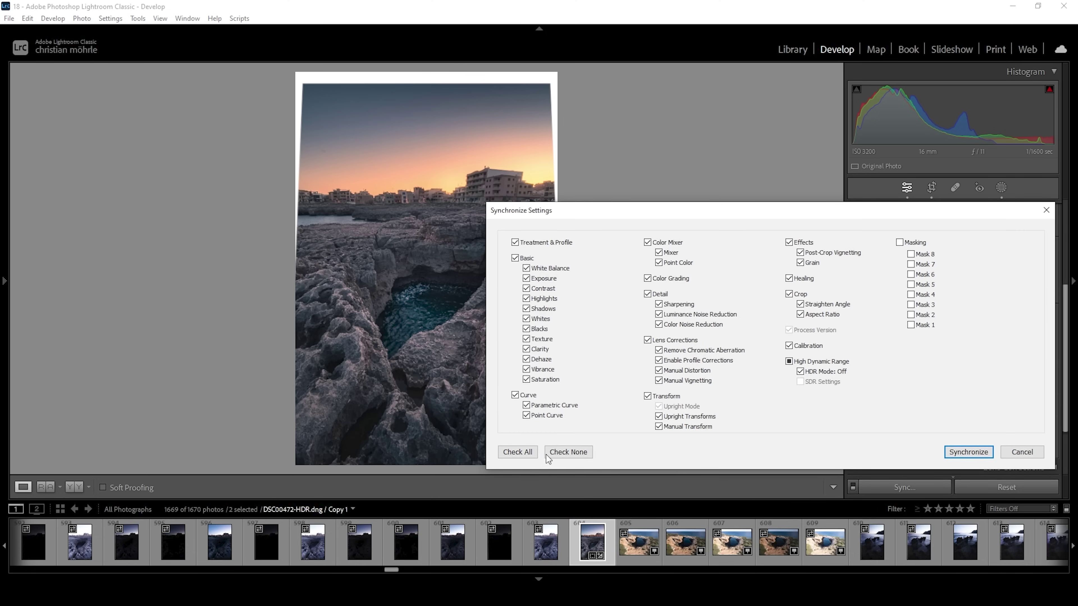
pyautogui.click(564, 456)
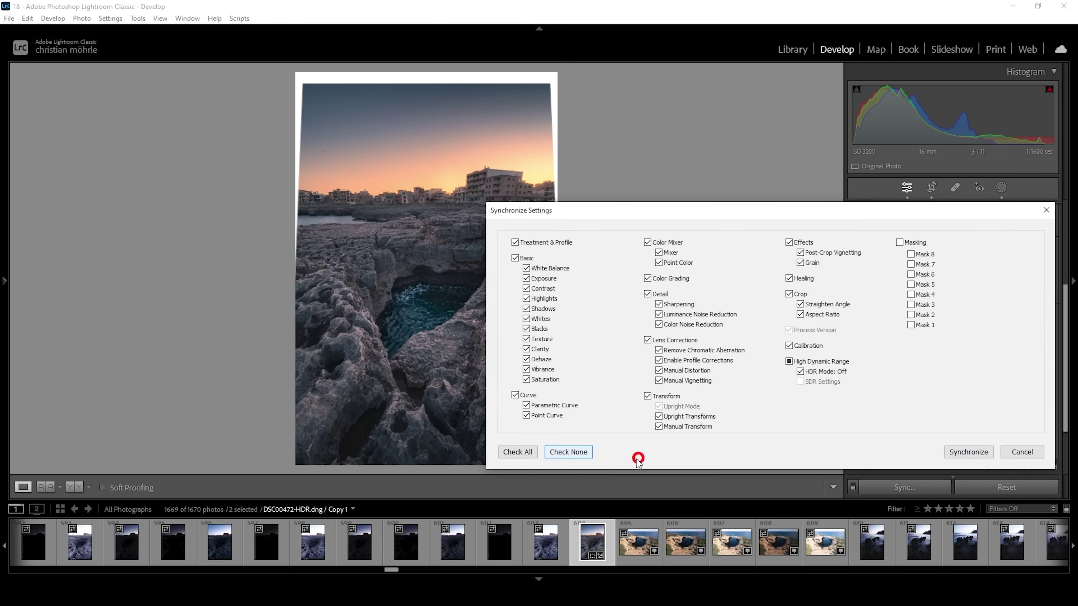
pyautogui.click(572, 456)
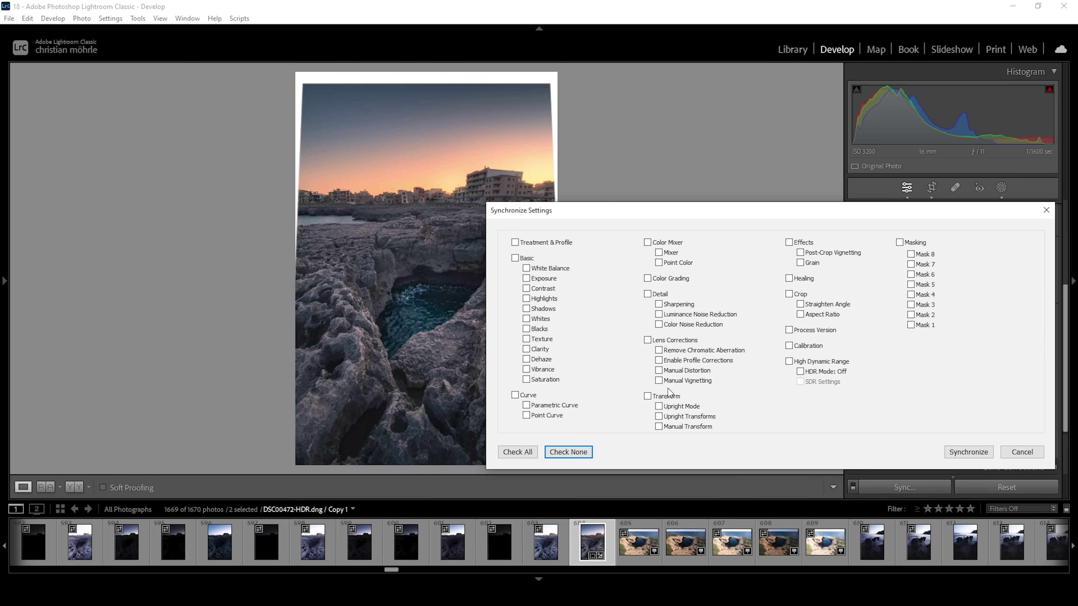
pyautogui.click(646, 396)
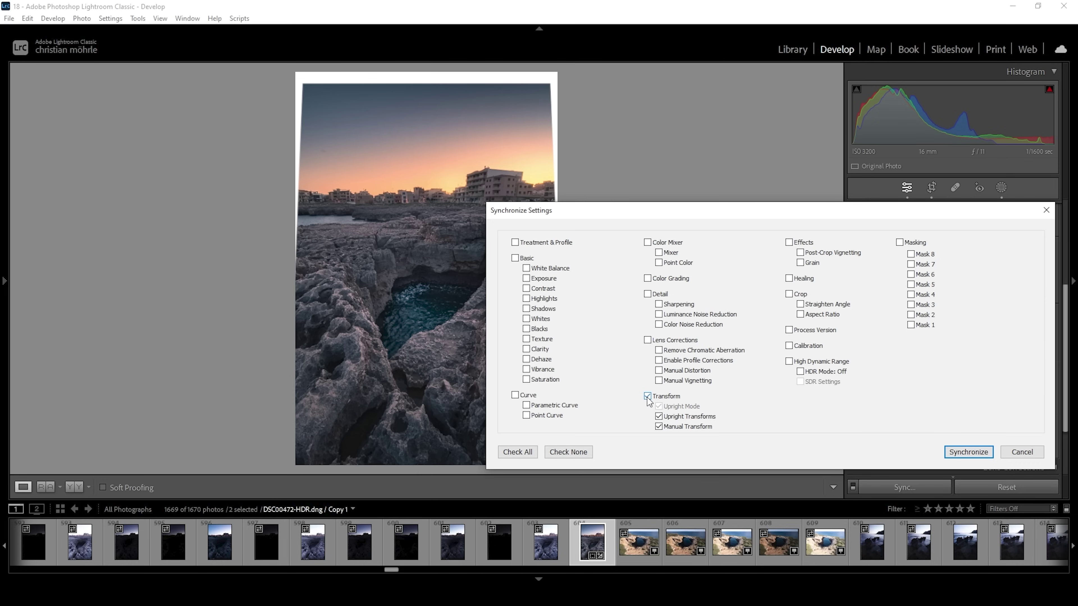
pyautogui.click(789, 294)
pyautogui.click(970, 453)
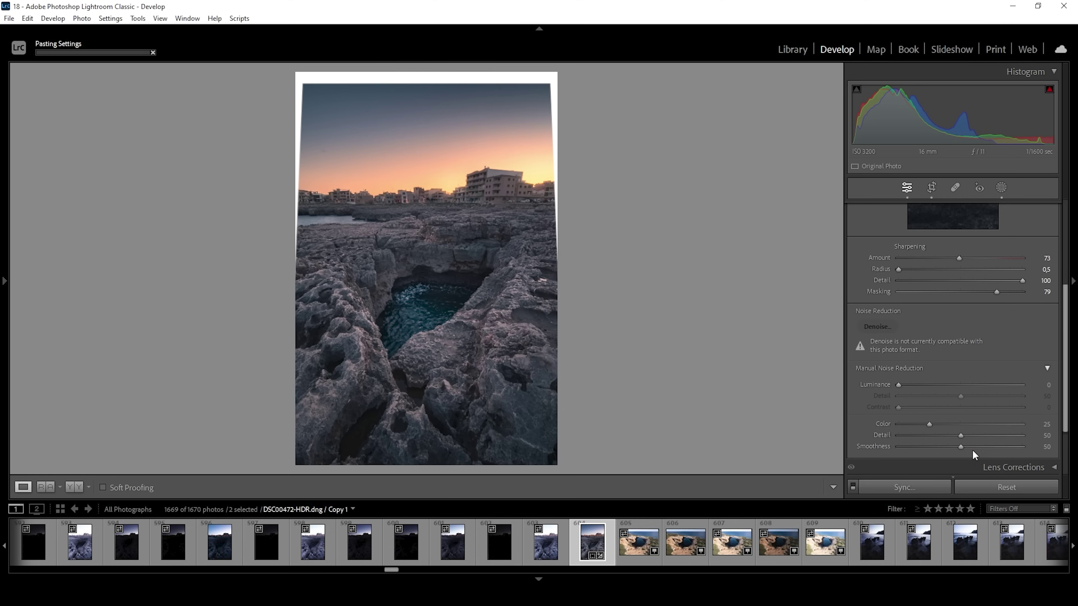
# - Open both HDR photos as layers in one Photoshop document
pyautogui.rightClick(579, 550)
pyautogui.moveTo(648, 281)
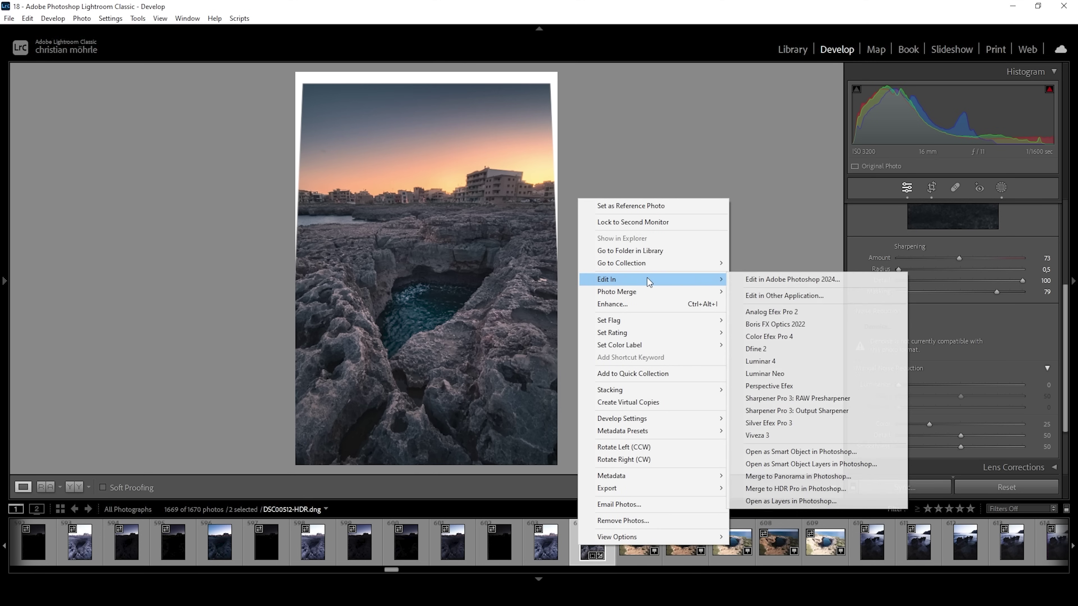
pyautogui.click(786, 498)
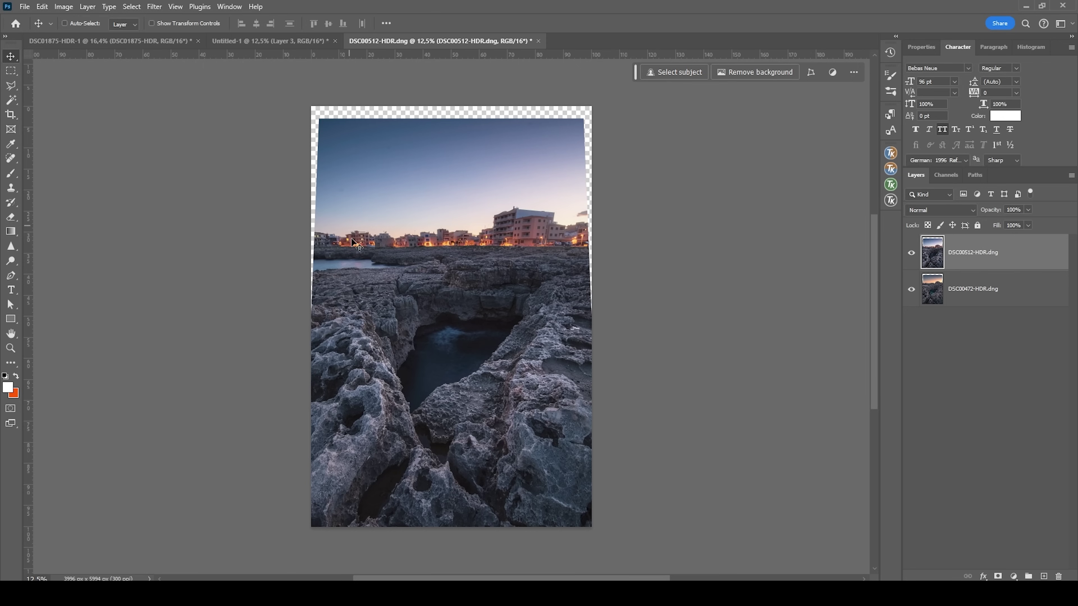
# - Toggle the blue-hour DSC00512-HDR.dng layer on and off against the sunset, then select both layers
pyautogui.click(949, 250)
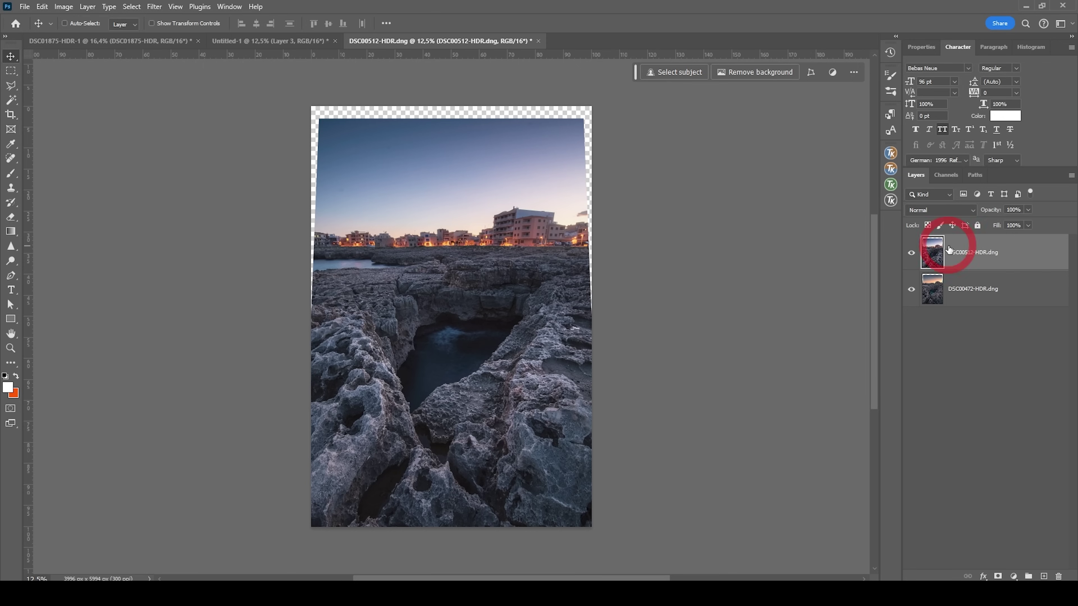
pyautogui.click(908, 253)
pyautogui.click(909, 255)
pyautogui.click(910, 255)
pyautogui.click(909, 254)
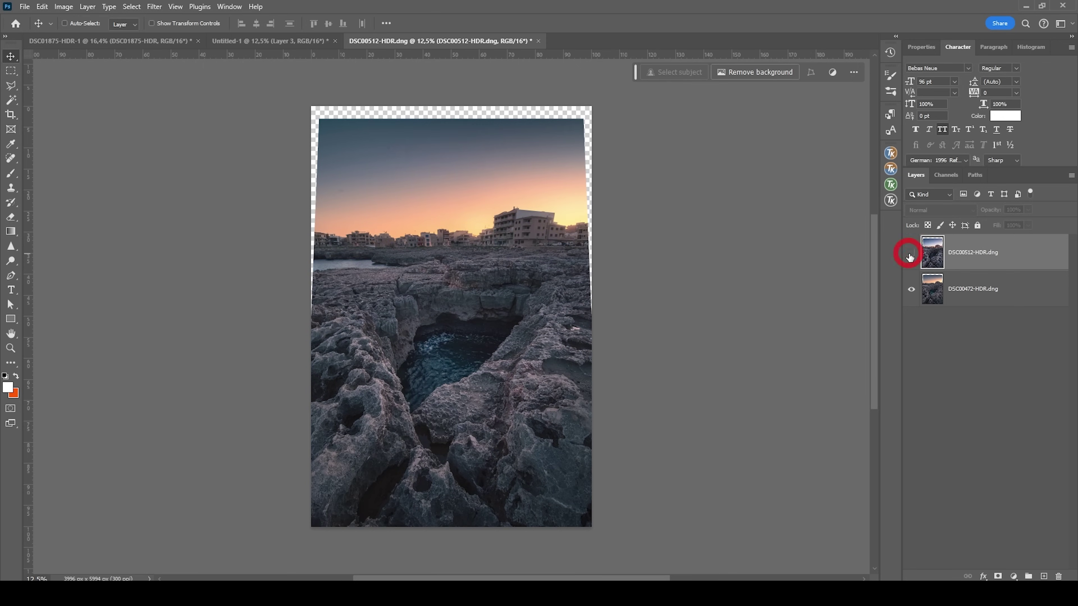
pyautogui.click(909, 255)
pyautogui.click(909, 255)
pyautogui.click(909, 255)
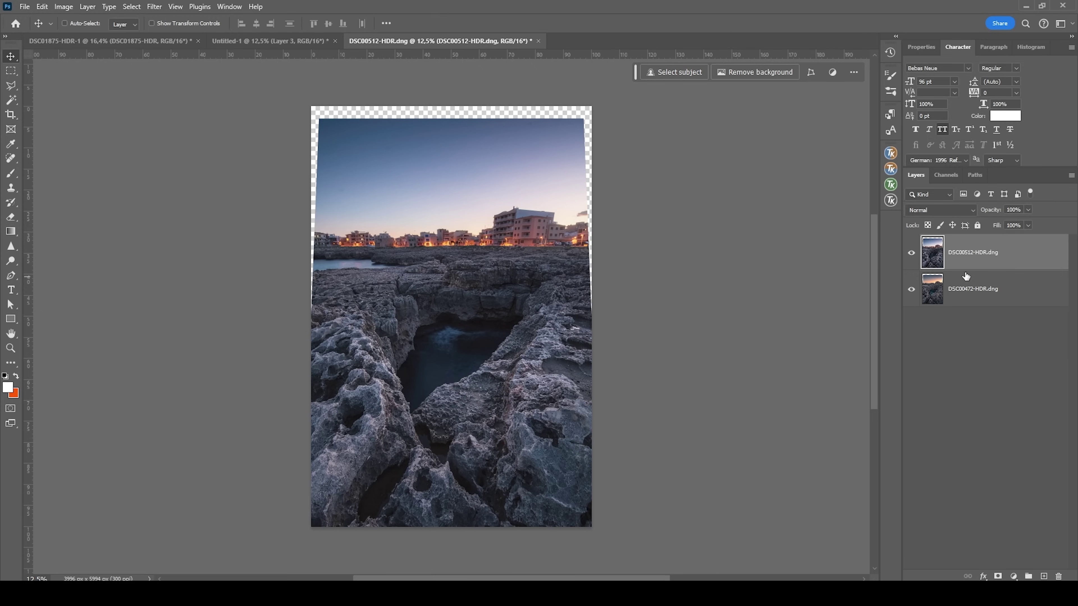
pyautogui.keyDown('shift'); pyautogui.click(975, 290); pyautogui.keyUp('shift')
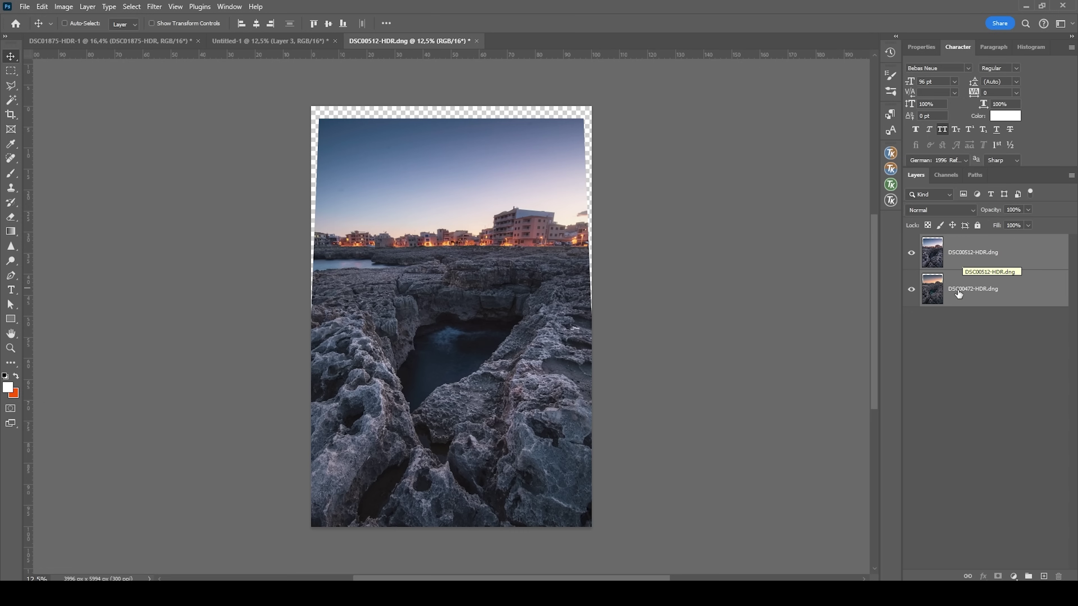
pyautogui.click(42, 6)
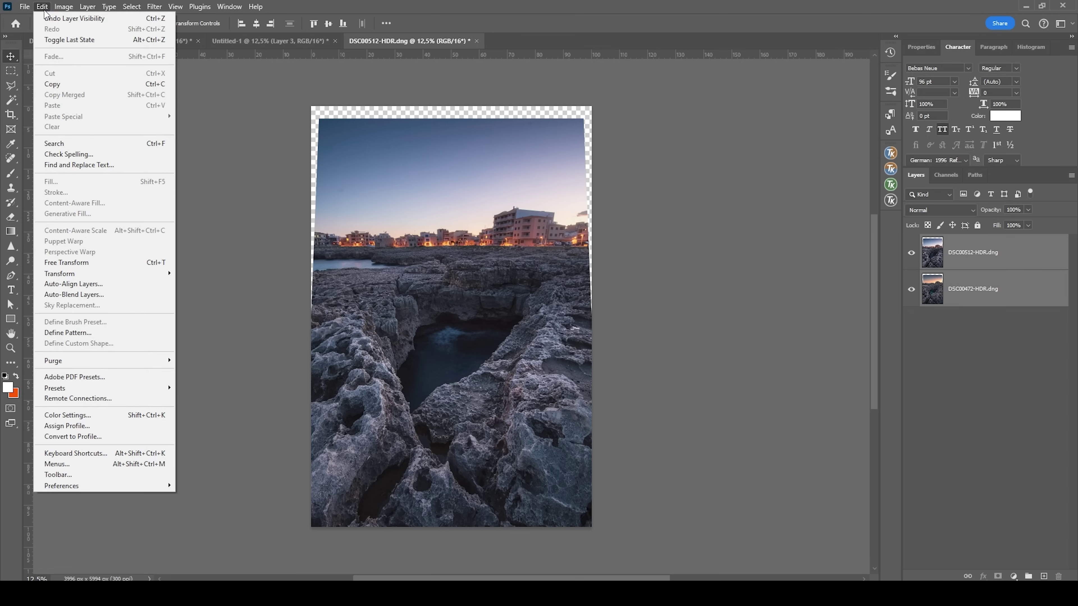
# - Auto-align both HDR layers with Auto projection and set the top layer's blend mode to Lighten
pyautogui.click(100, 286)
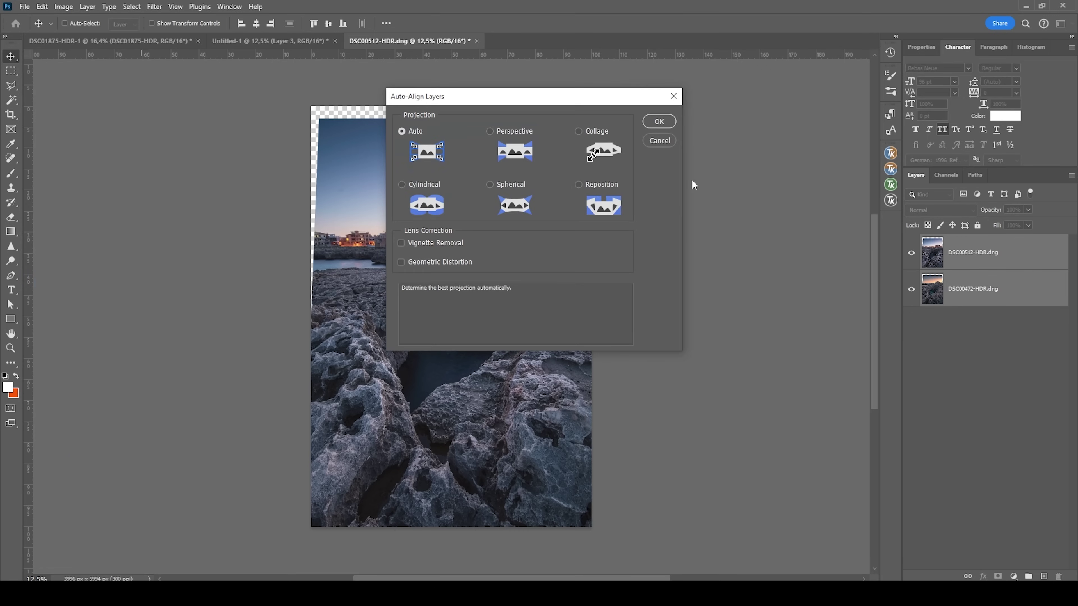
pyautogui.click(657, 120)
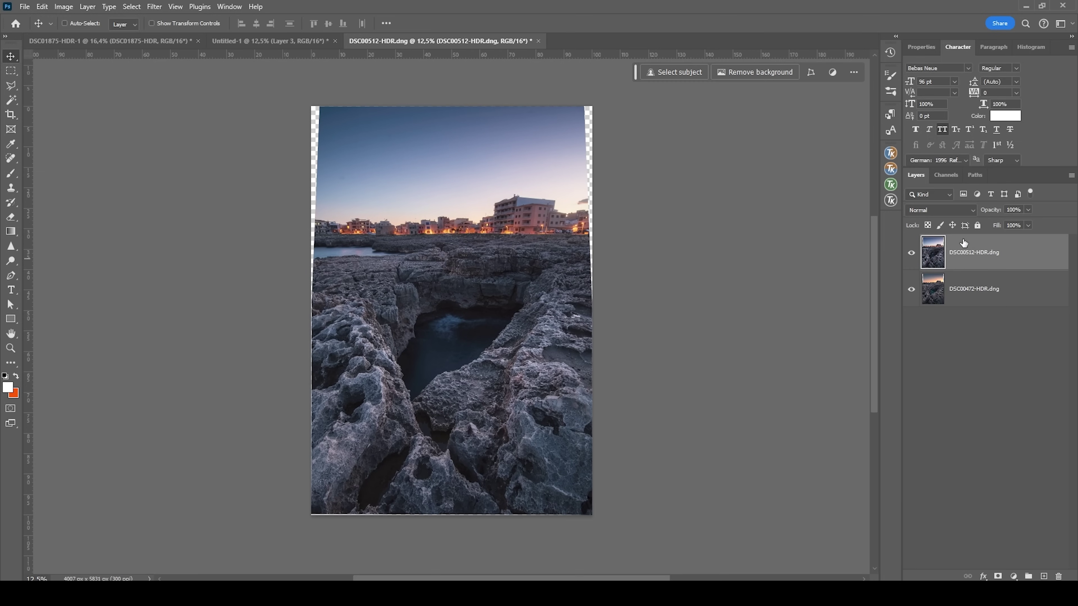
pyautogui.click(927, 211)
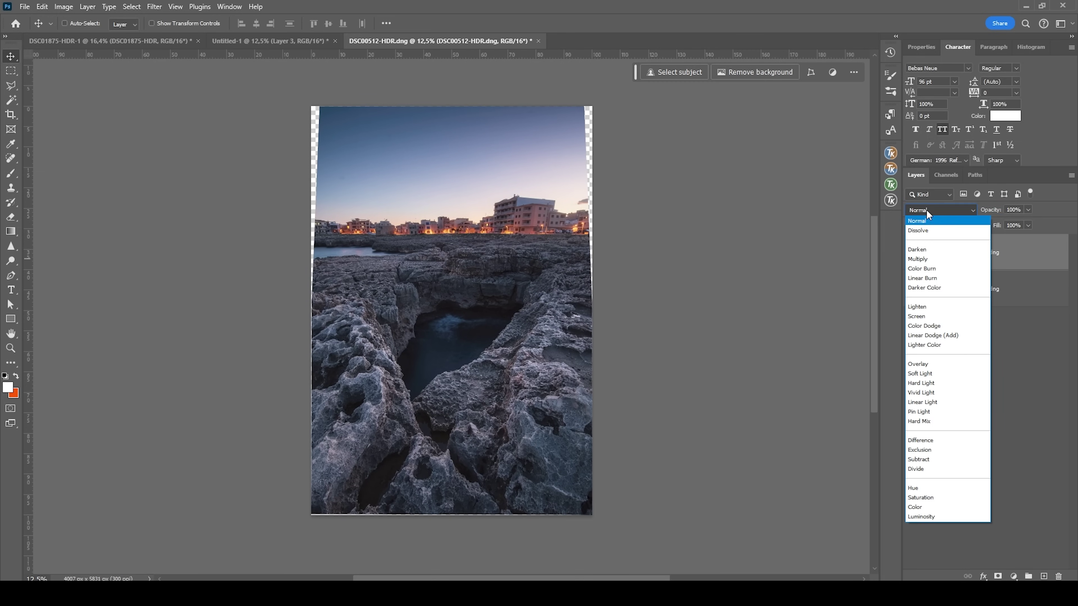
pyautogui.click(933, 307)
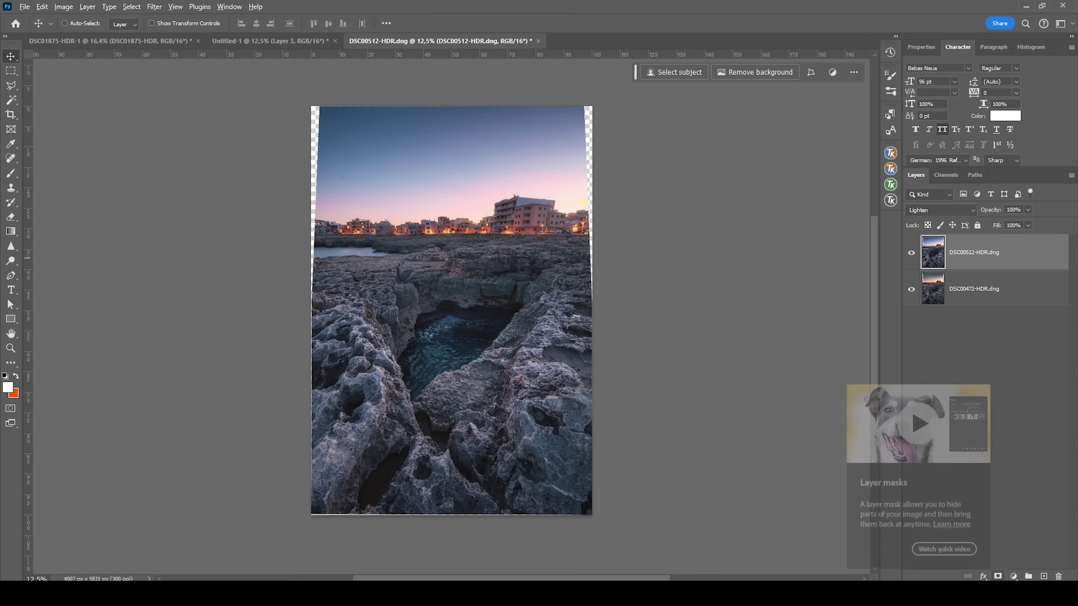
# - Add a hide-all mask to the top layer and set a soft 225 px brush
pyautogui.keyDown('alt'); pyautogui.click(998, 576); pyautogui.keyUp('alt')
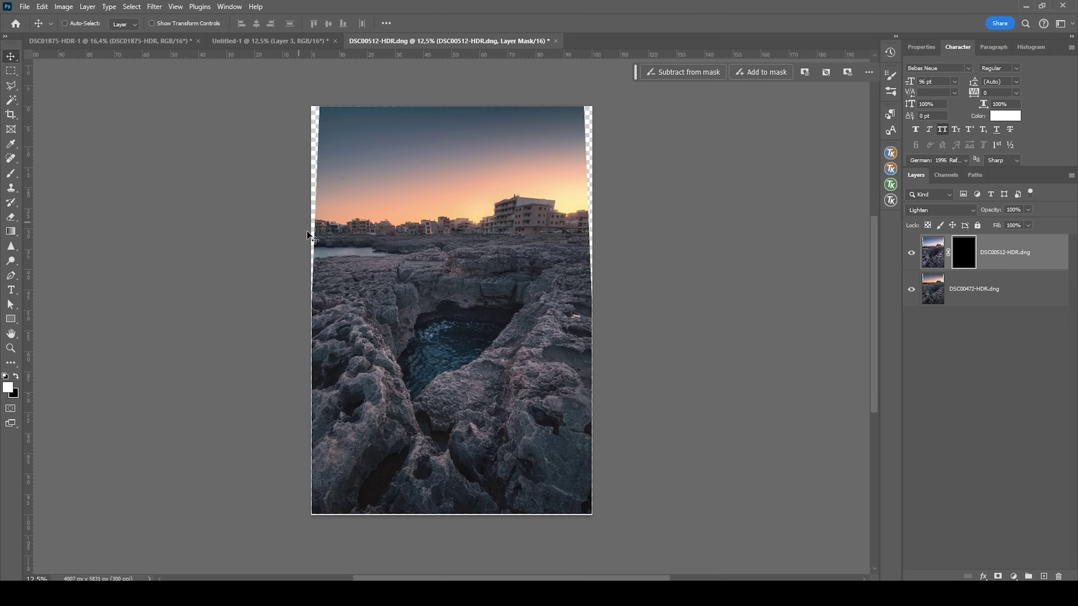
pyautogui.press('b')
pyautogui.click(263, 23)
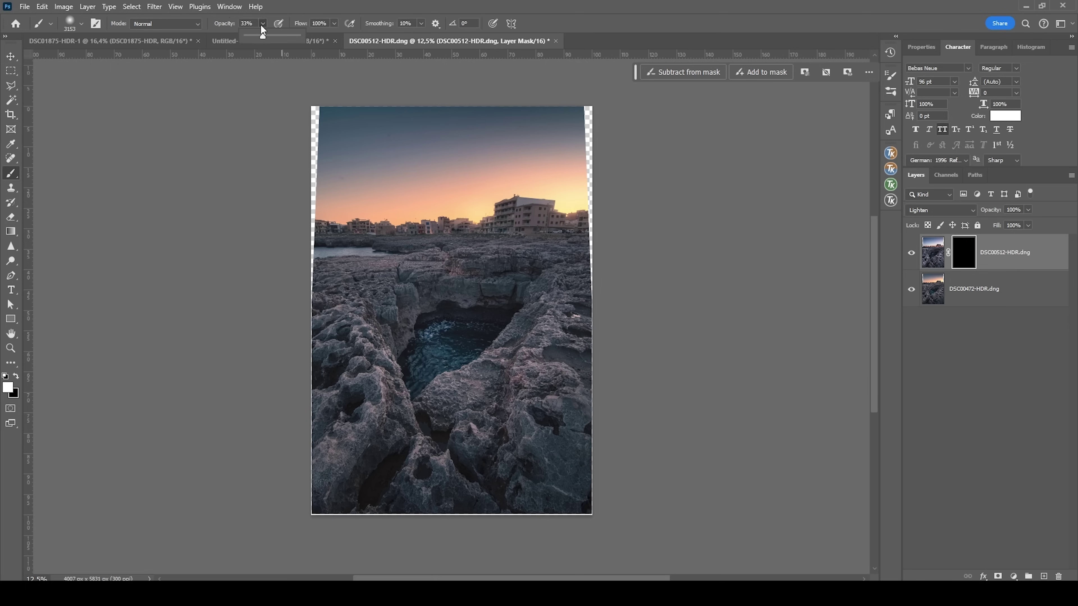
pyautogui.keyDown('alt'); pyautogui.rightClick(437, 298); pyautogui.keyUp('alt')
pyautogui.keyDown('alt'); pyautogui.rightClick(387, 242); pyautogui.keyUp('alt')
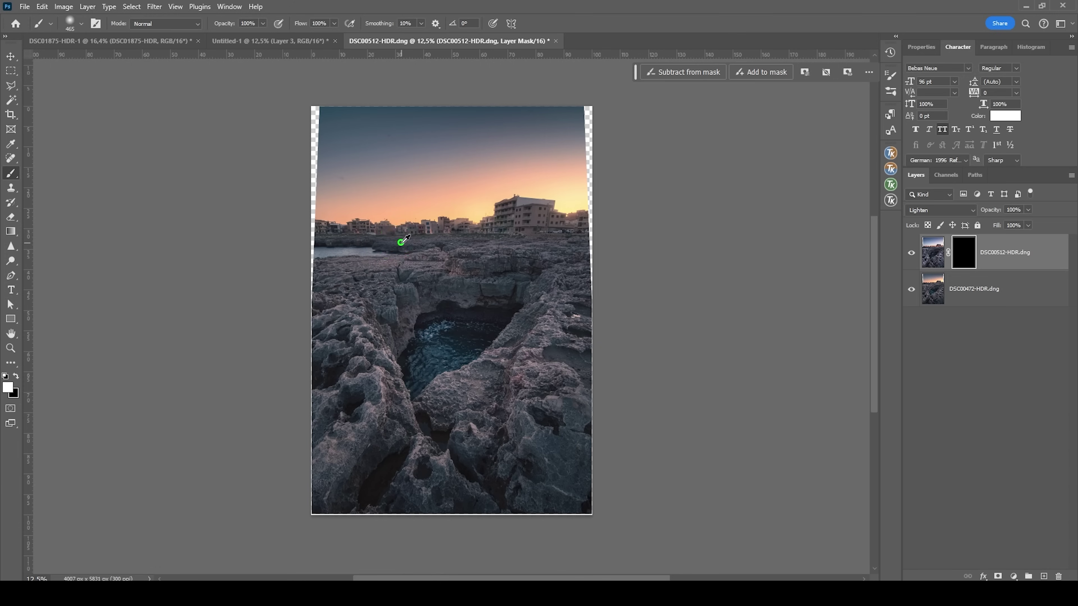
pyautogui.keyDown('alt'); pyautogui.rightClick(344, 234); pyautogui.keyUp('alt')
# - Paint the lit buildings back in along the skyline and merge both layers into one
pyautogui.moveTo(325, 232); pyautogui.dragTo(593, 233)
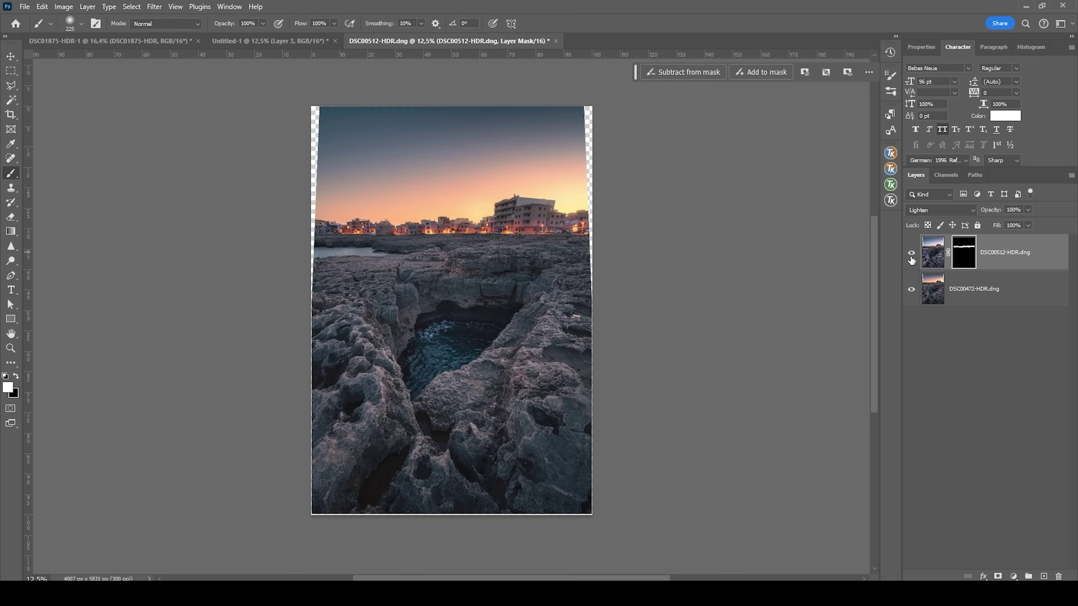
pyautogui.keyDown('shift'); pyautogui.click(988, 304); pyautogui.keyUp('shift')
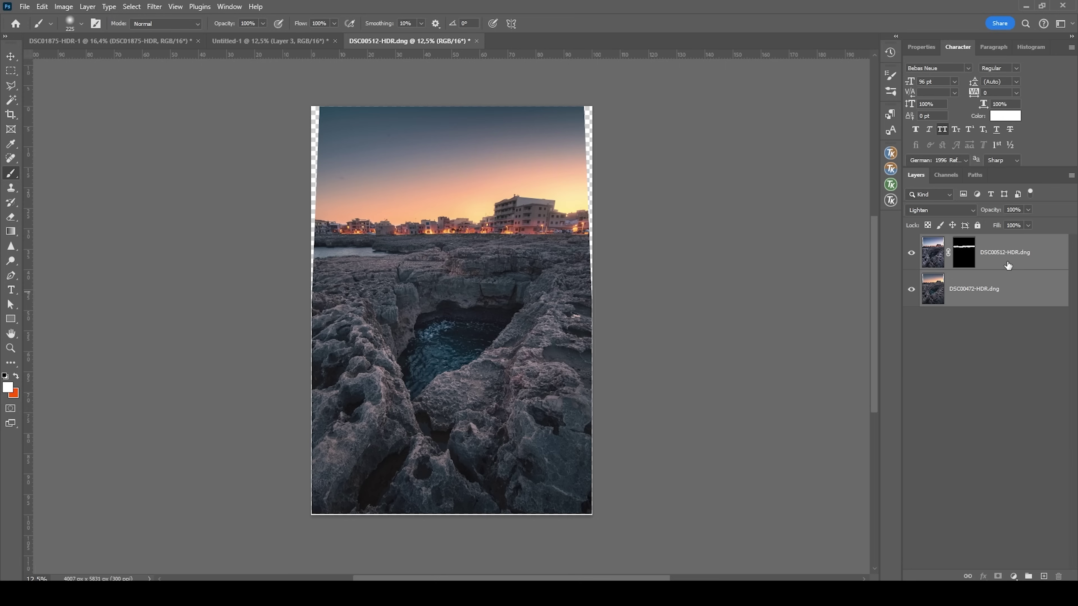
pyautogui.hotkey('ctrl', 'e')
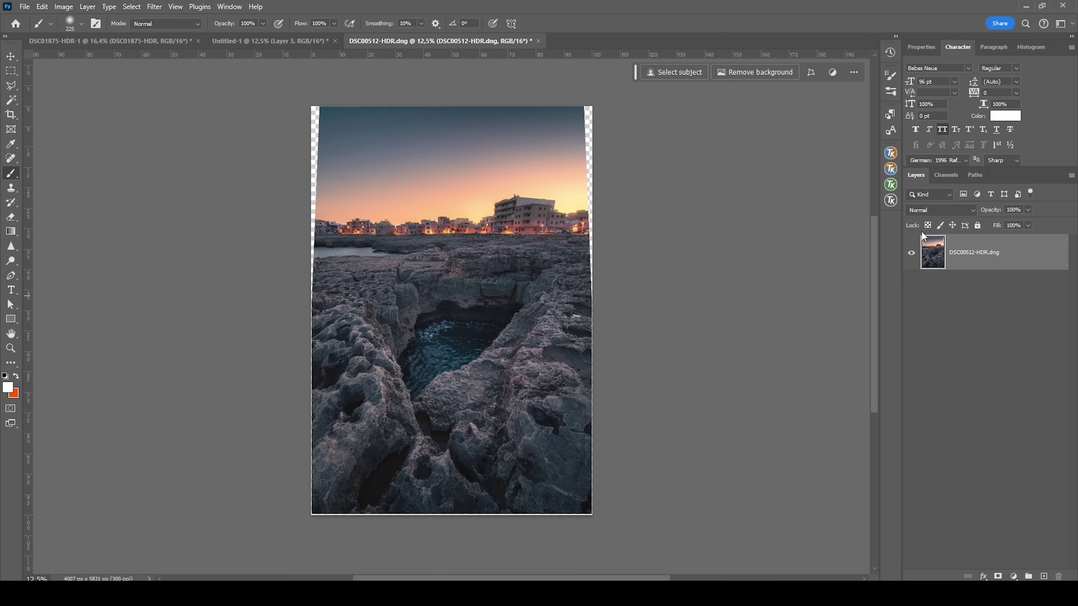
# - Load the merged layer's pixels as a selection and contract it by 2 pixels
pyautogui.keyDown('ctrl'); pyautogui.click(933, 253); pyautogui.keyUp('ctrl')
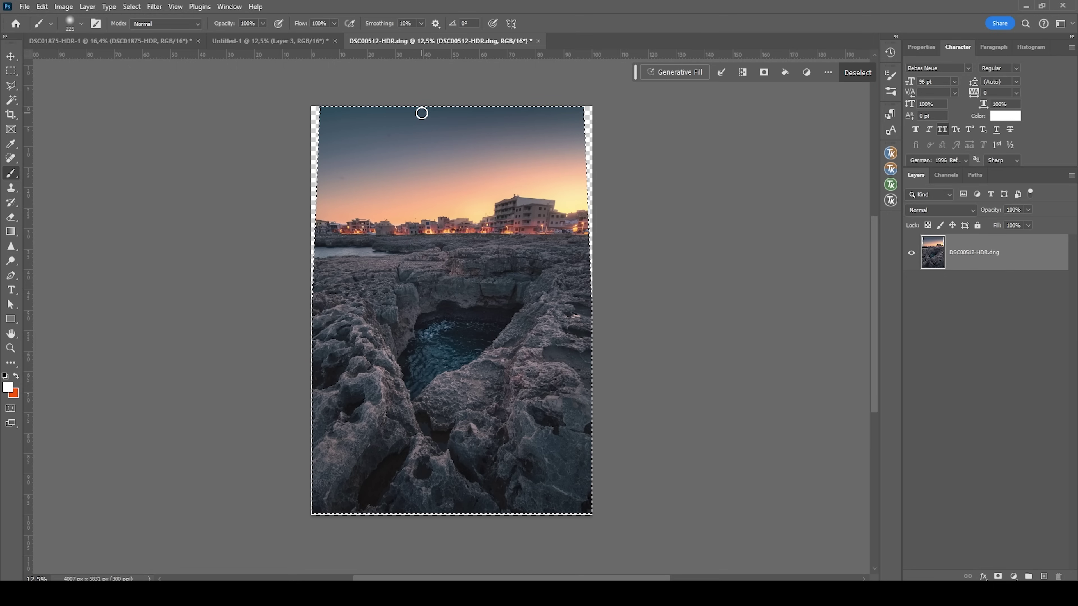
pyautogui.click(141, 6)
pyautogui.moveTo(179, 176)
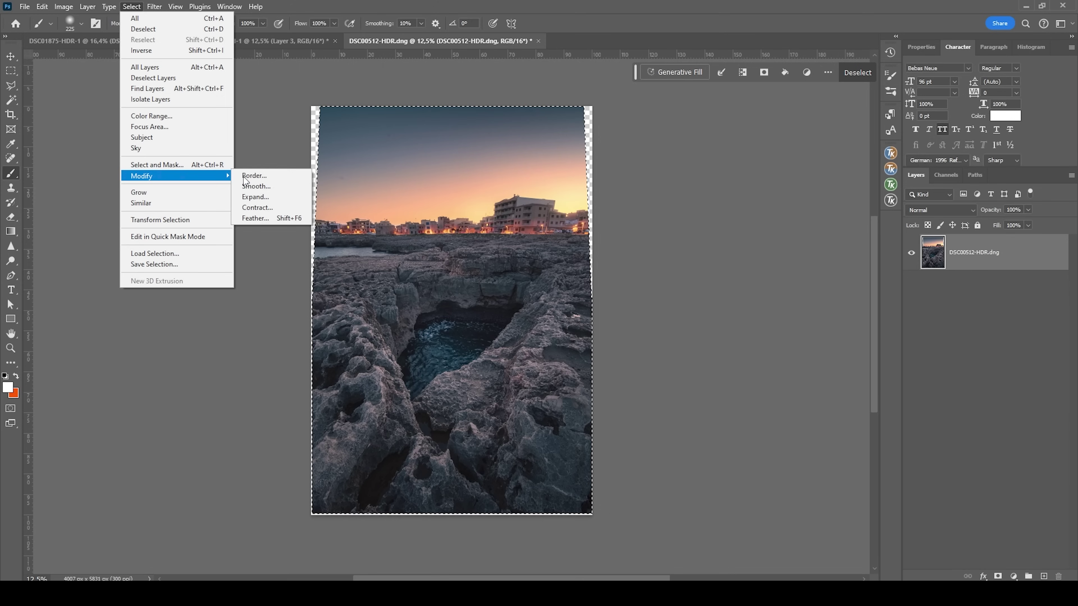
pyautogui.click(275, 206)
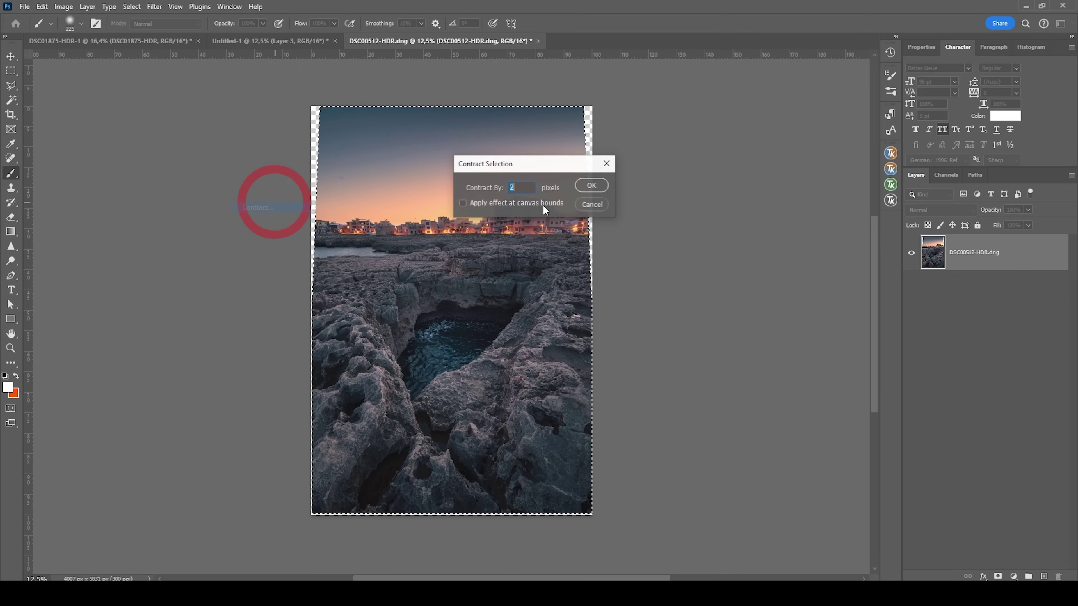
pyautogui.write('2')
pyautogui.click(591, 185)
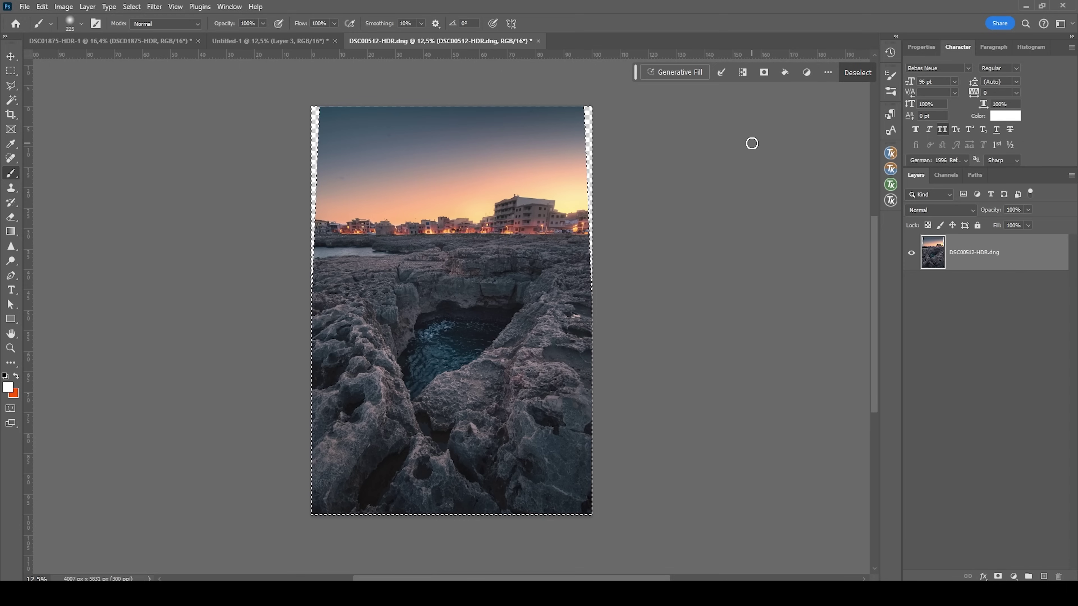
pyautogui.click(665, 74)
# - Generate a fill with an empty prompt for the transparent edge gaps
pyautogui.click(877, 73)
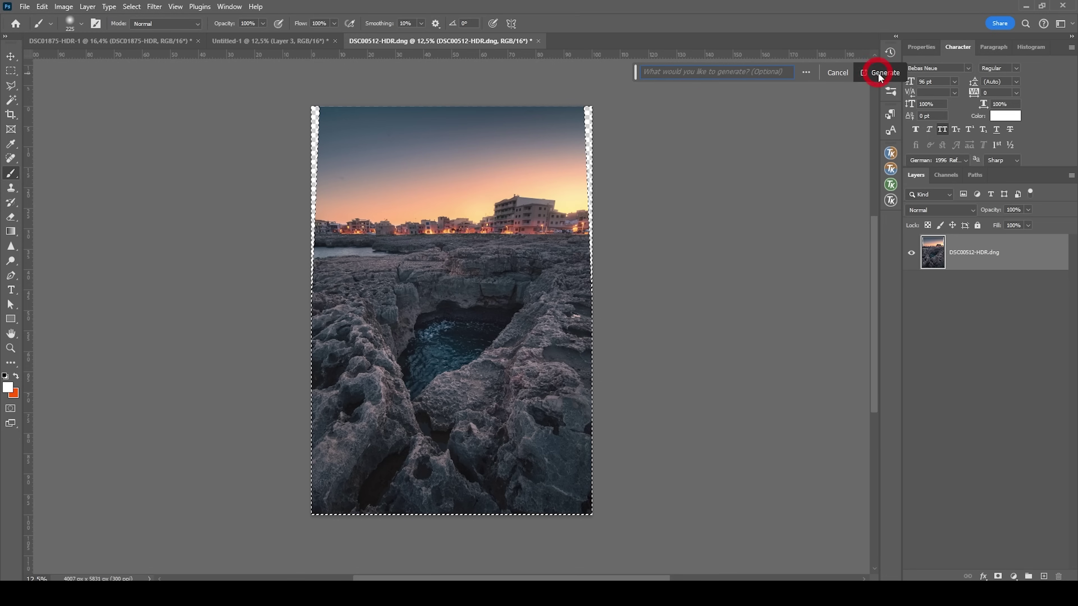